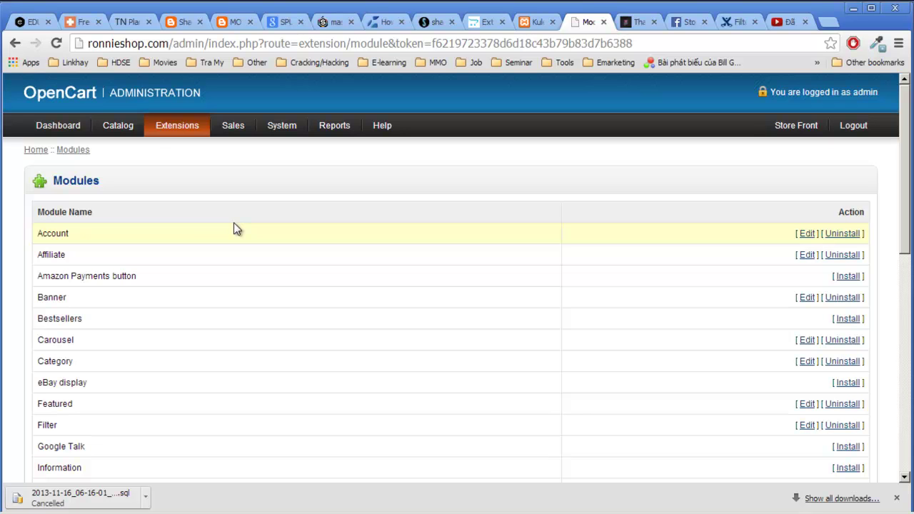
- Look through the OpenCart module list, examining the Kuler modules and the other available extensions
{"action": "scroll", "coordinate": [233, 223], "scroll_direction": "down", "scroll_amount": 4}
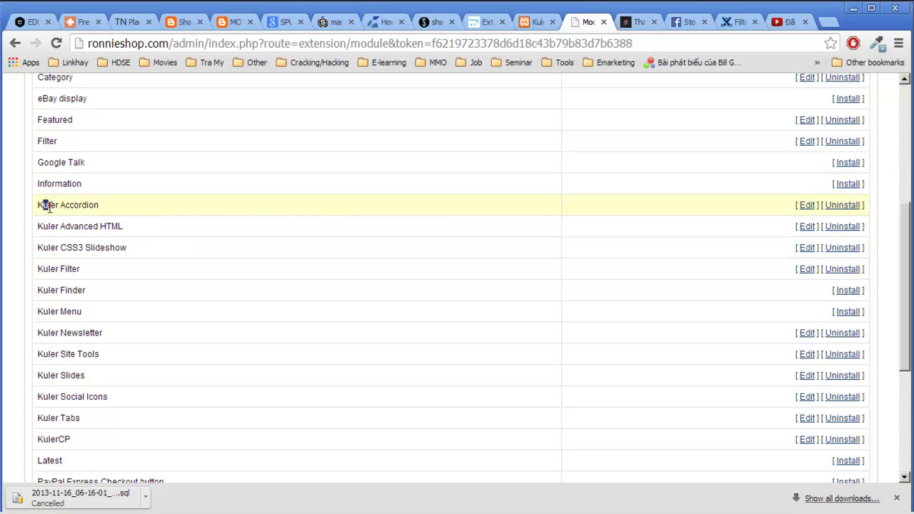
{"action": "left_click", "coordinate": [52, 205]}
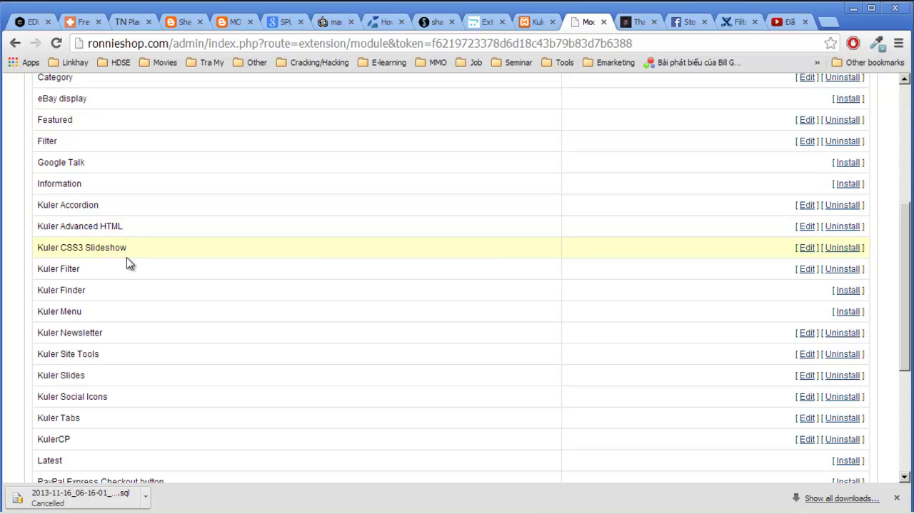
{"action": "scroll", "coordinate": [249, 357], "scroll_direction": "up", "scroll_amount": 4}
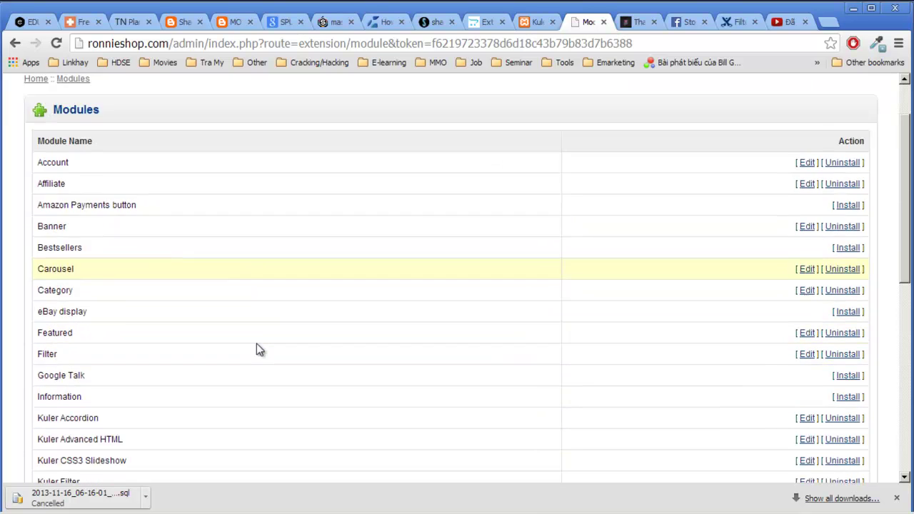
{"action": "scroll", "coordinate": [257, 347], "scroll_direction": "down", "scroll_amount": 8}
{"action": "scroll", "coordinate": [257, 347], "scroll_direction": "up", "scroll_amount": 1}
{"action": "scroll", "coordinate": [258, 350], "scroll_direction": "down", "scroll_amount": 1}
{"action": "left_click_drag", "start_coordinate": [109, 349], "coordinate": [45, 350]}
{"action": "double_click", "coordinate": [52, 326]}
{"action": "scroll", "coordinate": [152, 321], "scroll_direction": "up", "scroll_amount": 5}
{"action": "scroll", "coordinate": [152, 320], "scroll_direction": "up", "scroll_amount": 3}
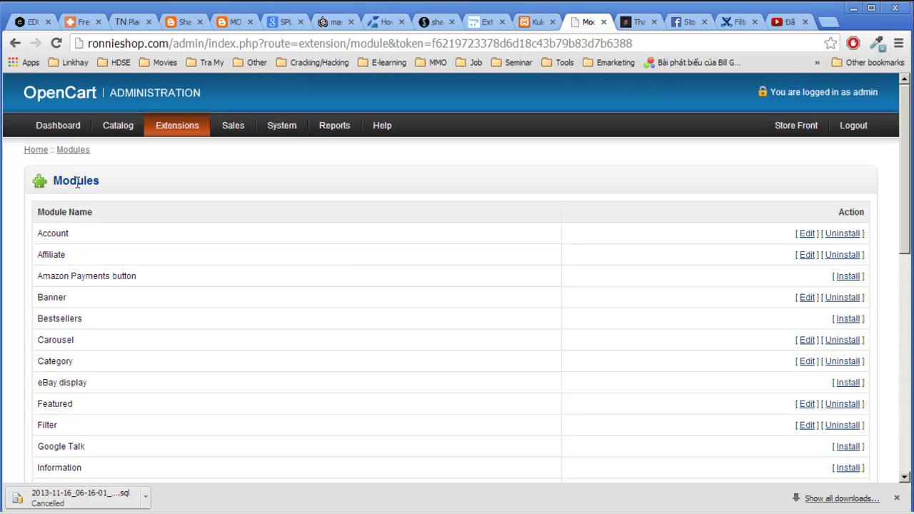
{"action": "mouse_move", "coordinate": [200, 135]}
{"action": "scroll", "coordinate": [381, 190], "scroll_direction": "down", "scroll_amount": 10}
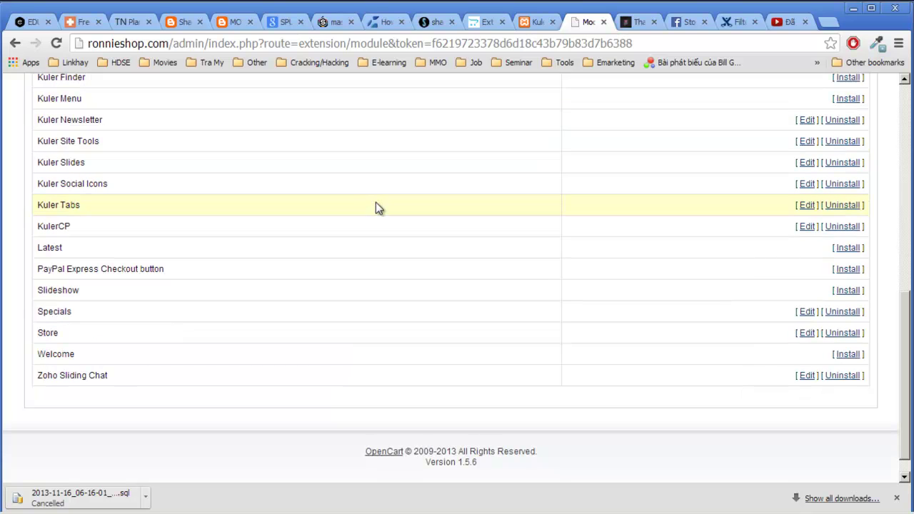
{"action": "scroll", "coordinate": [376, 202], "scroll_direction": "up", "scroll_amount": 5}
{"action": "scroll", "coordinate": [375, 202], "scroll_direction": "down", "scroll_amount": 1}
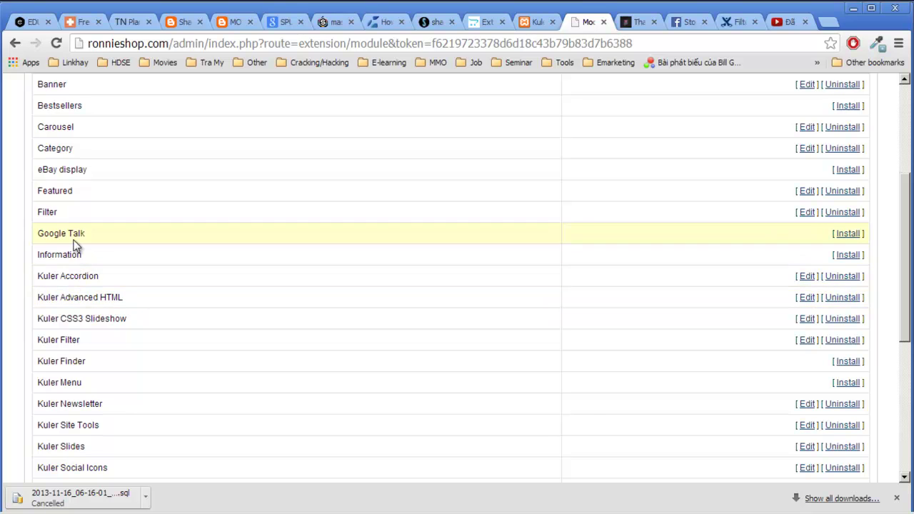
- Open the Kuler Accordion module for editing and review its existing settings
{"action": "left_click", "coordinate": [808, 278]}
{"action": "scroll", "coordinate": [699, 282], "scroll_direction": "down", "scroll_amount": 3}
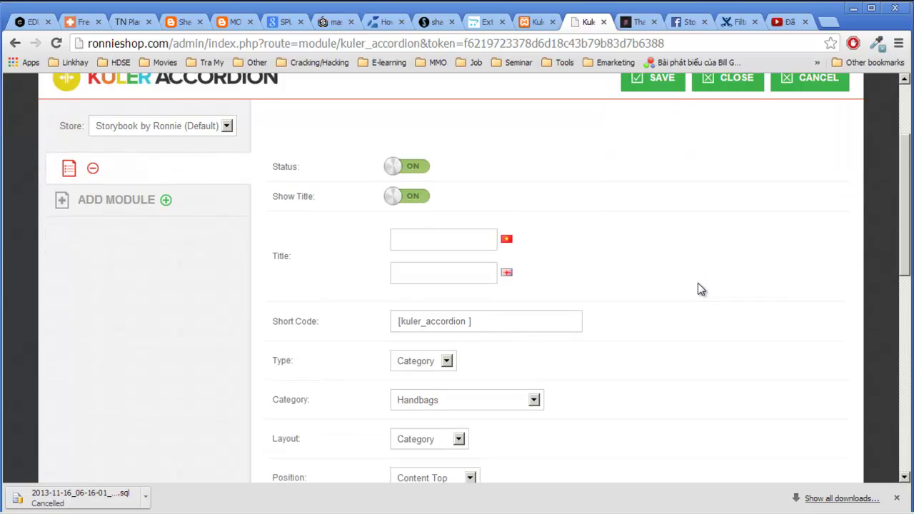
{"action": "scroll", "coordinate": [698, 283], "scroll_direction": "down", "scroll_amount": 8}
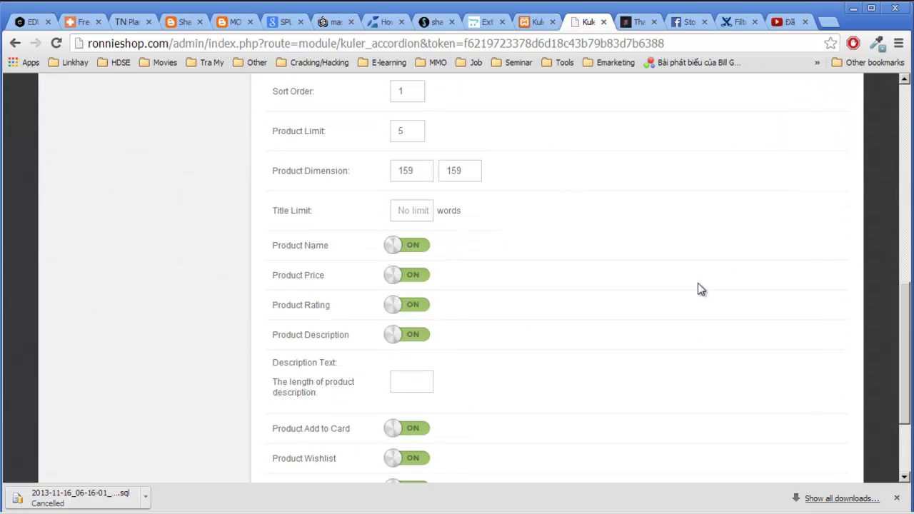
{"action": "scroll", "coordinate": [697, 283], "scroll_direction": "up", "scroll_amount": 10}
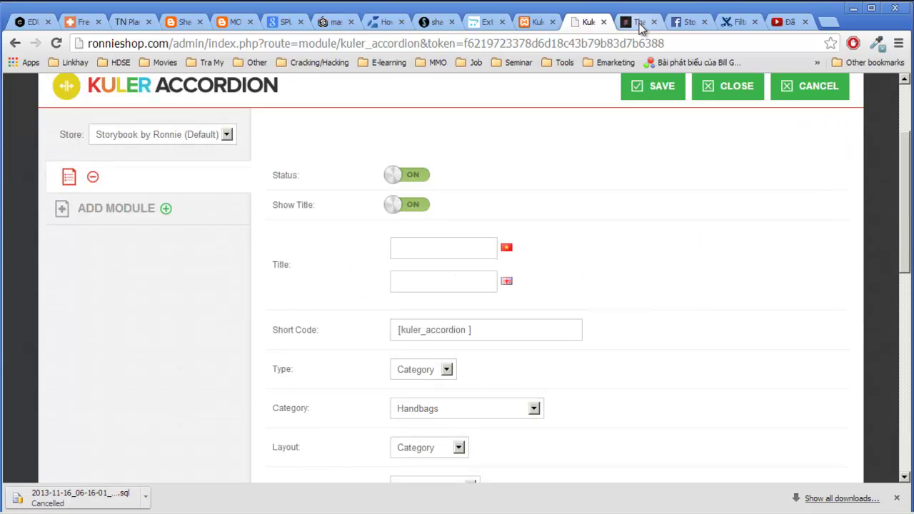
{"action": "scroll", "coordinate": [684, 148], "scroll_direction": "down", "scroll_amount": 2}
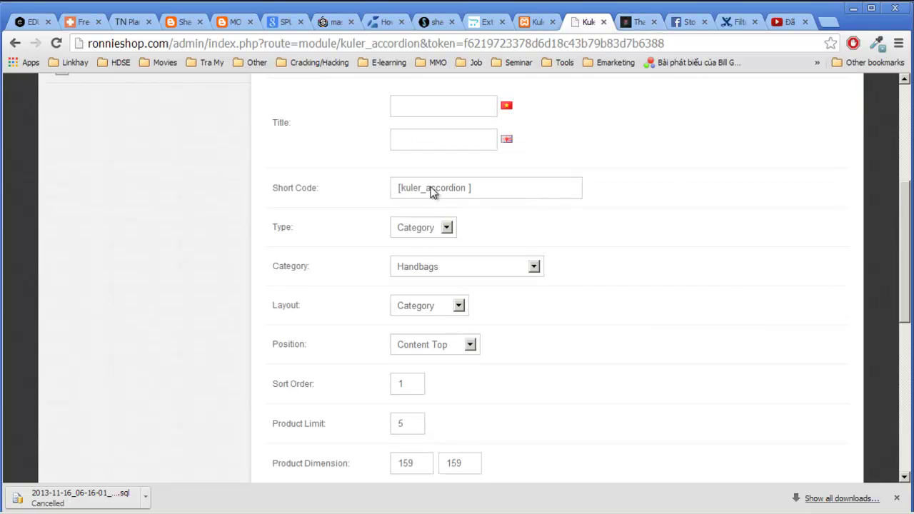
- Switch to the storefront and view the accordion on the Jeans category page
{"action": "left_click", "coordinate": [638, 22]}
{"action": "scroll", "coordinate": [265, 261], "scroll_direction": "up", "scroll_amount": 10}
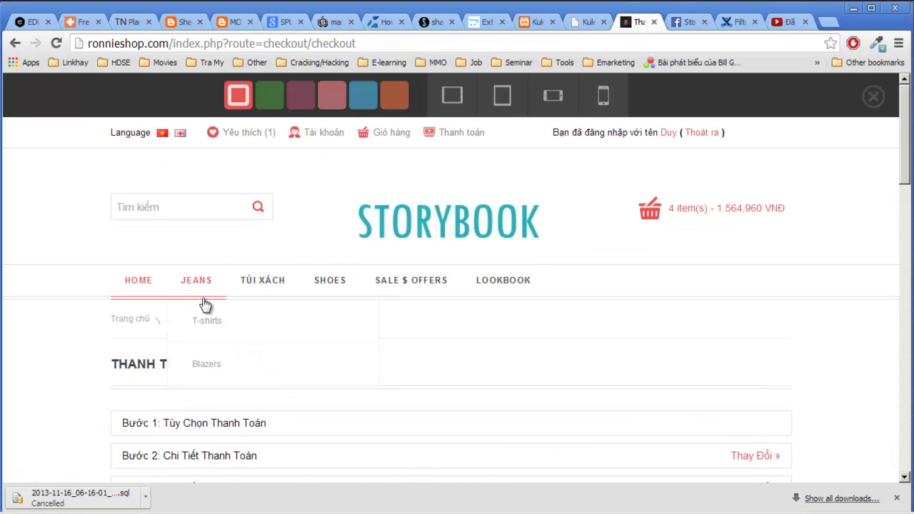
{"action": "left_click", "coordinate": [197, 283]}
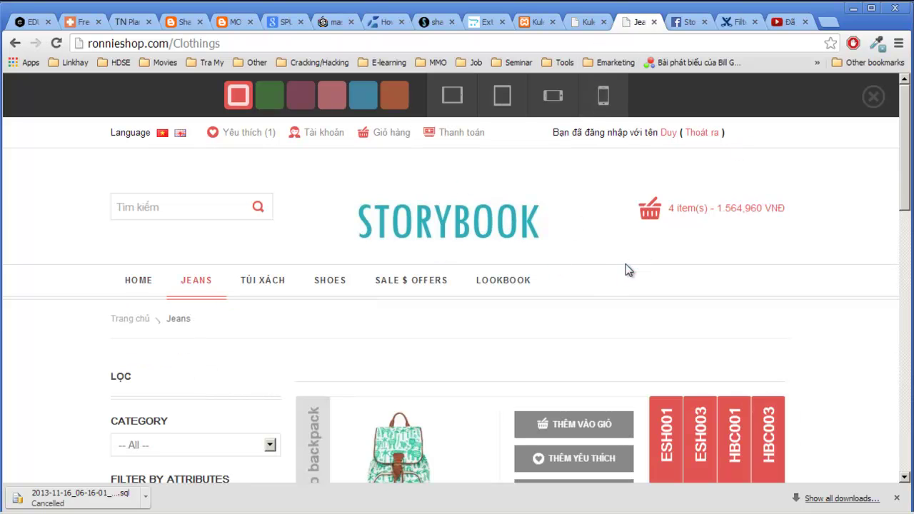
{"action": "scroll", "coordinate": [598, 267], "scroll_direction": "down", "scroll_amount": 3}
- Expand the storefront accordion's product panels in turn, including Safari Zoo backpack, ESH001, ESH003, HBC001 and HBC003
{"action": "left_click", "coordinate": [658, 299]}
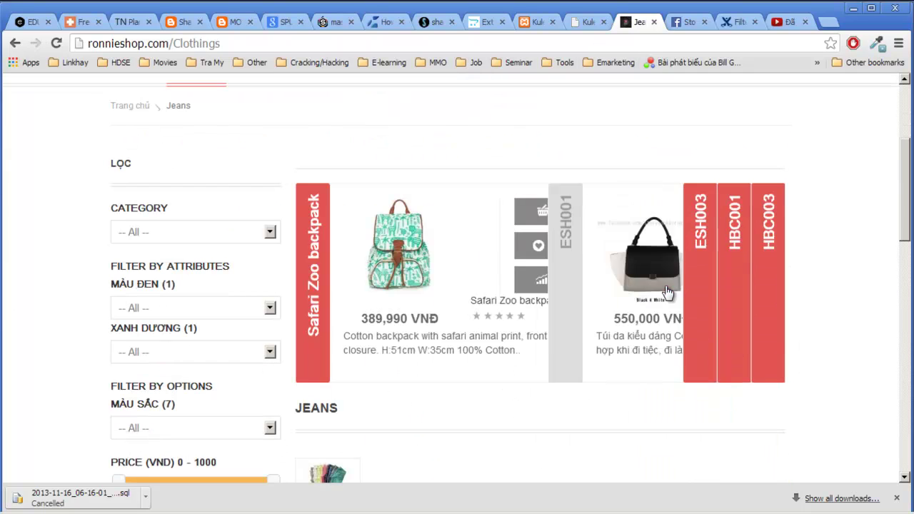
{"action": "left_click", "coordinate": [309, 286]}
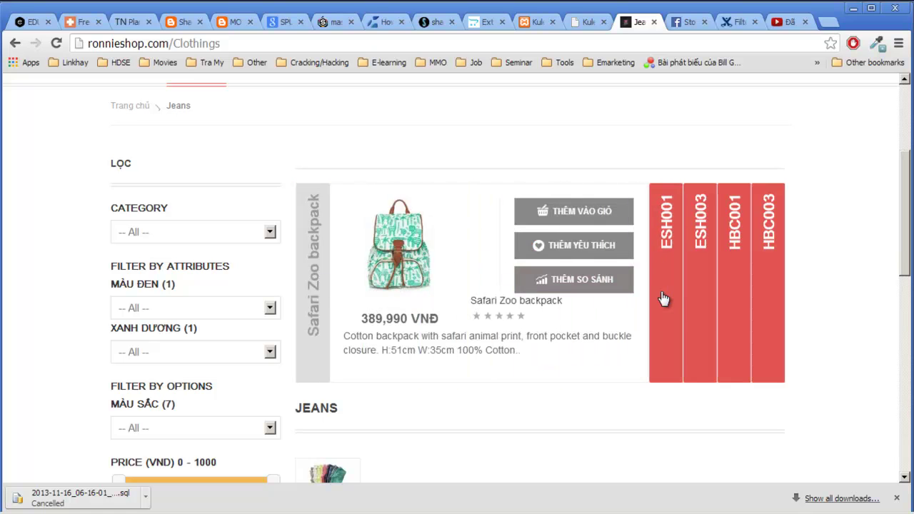
{"action": "left_click", "coordinate": [661, 300]}
{"action": "left_click", "coordinate": [707, 292]}
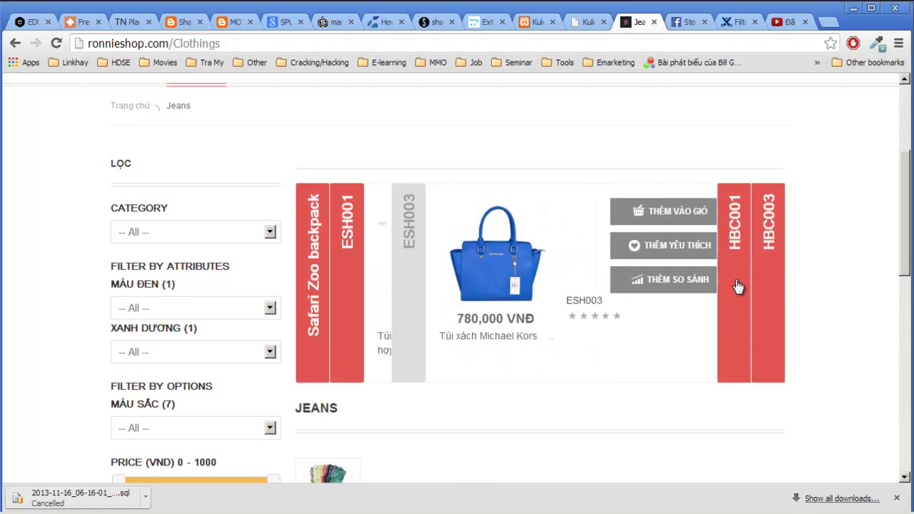
{"action": "left_click", "coordinate": [738, 286]}
{"action": "left_click", "coordinate": [771, 277]}
- Return to the Kuler Accordion settings and add a new accordion module
{"action": "left_click", "coordinate": [580, 20]}
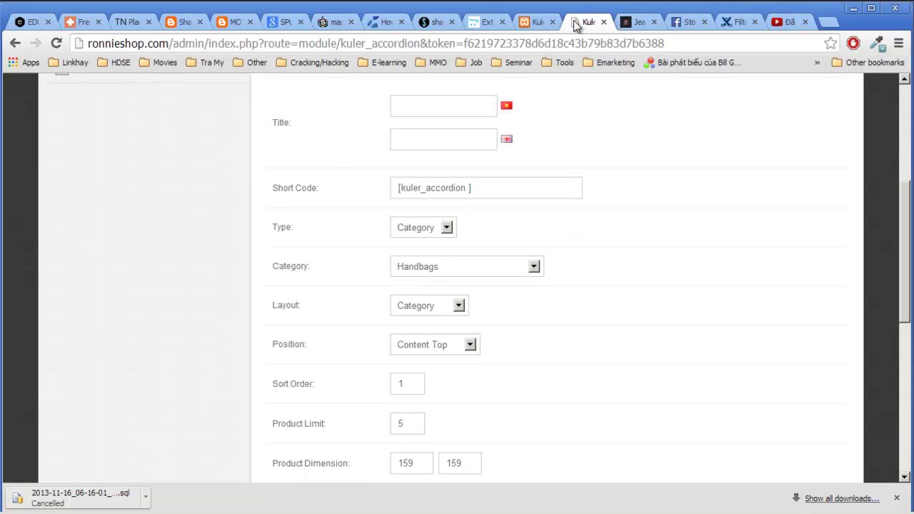
{"action": "scroll", "coordinate": [564, 246], "scroll_direction": "up", "scroll_amount": 3}
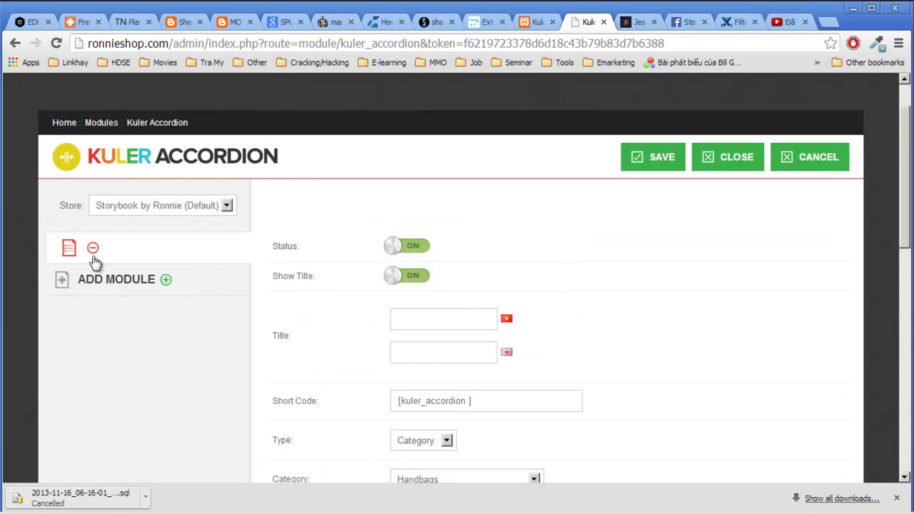
{"action": "scroll", "coordinate": [468, 277], "scroll_direction": "down", "scroll_amount": 1}
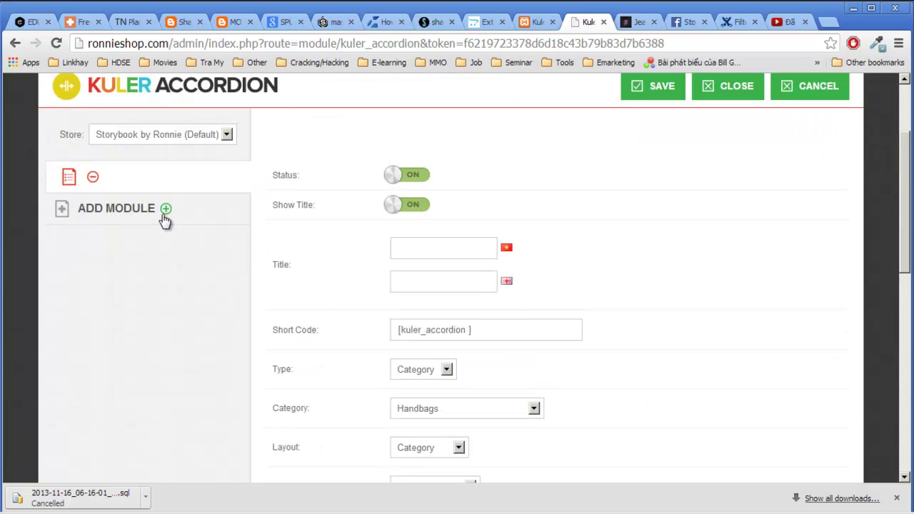
{"action": "left_click", "coordinate": [166, 208]}
{"action": "scroll", "coordinate": [663, 279], "scroll_direction": "down", "scroll_amount": 3}
{"action": "scroll", "coordinate": [664, 283], "scroll_direction": "up", "scroll_amount": 2}
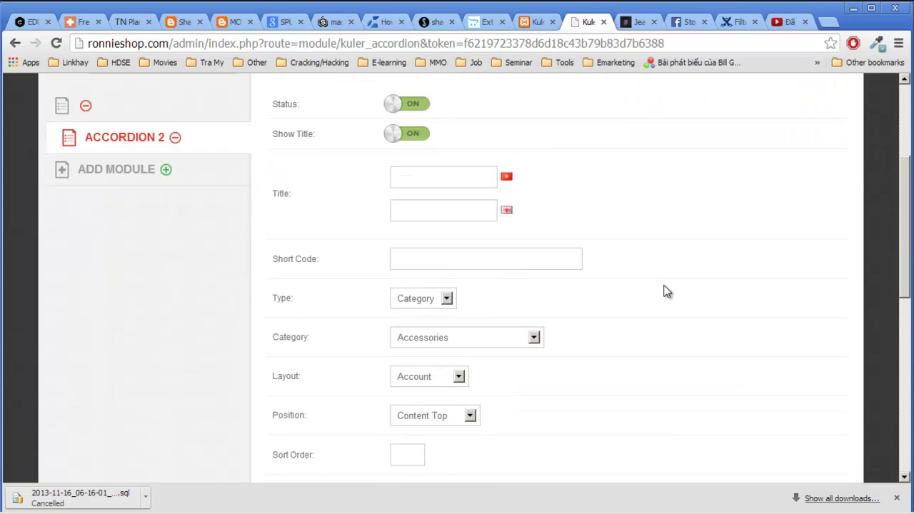
{"action": "scroll", "coordinate": [660, 304], "scroll_direction": "down", "scroll_amount": 1}
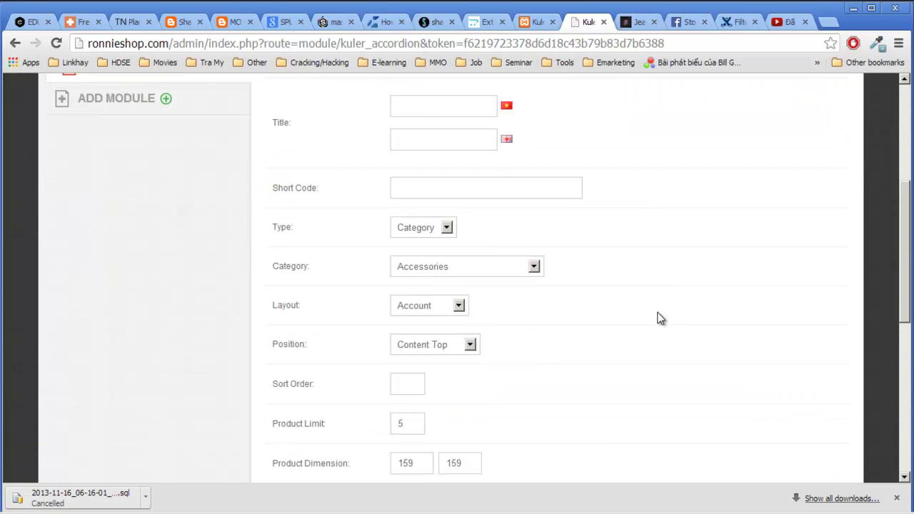
- Examine the product source types available for the new accordion, leaving Category selected
{"action": "left_click", "coordinate": [444, 230]}
{"action": "left_click", "coordinate": [447, 229]}
{"action": "left_click", "coordinate": [429, 269]}
{"action": "left_click", "coordinate": [431, 267]}
{"action": "left_click", "coordinate": [440, 234]}
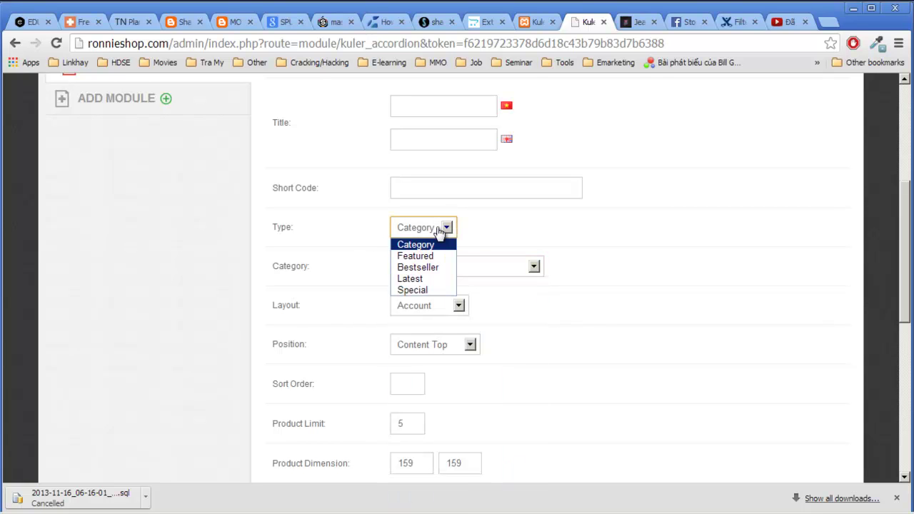
{"action": "left_click", "coordinate": [443, 230]}
- Examine the layout and position choices for the new accordion without changing either one
{"action": "left_click", "coordinate": [414, 308]}
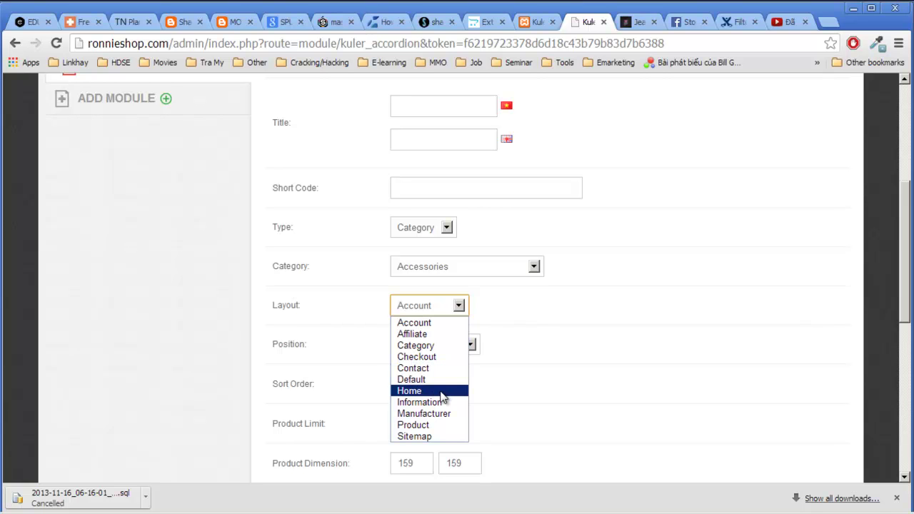
{"action": "left_click", "coordinate": [500, 375]}
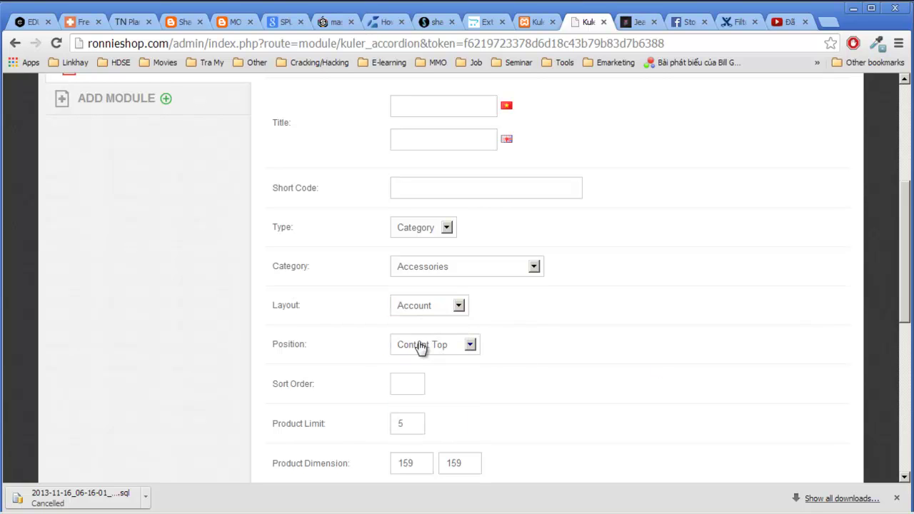
{"action": "left_click", "coordinate": [462, 345]}
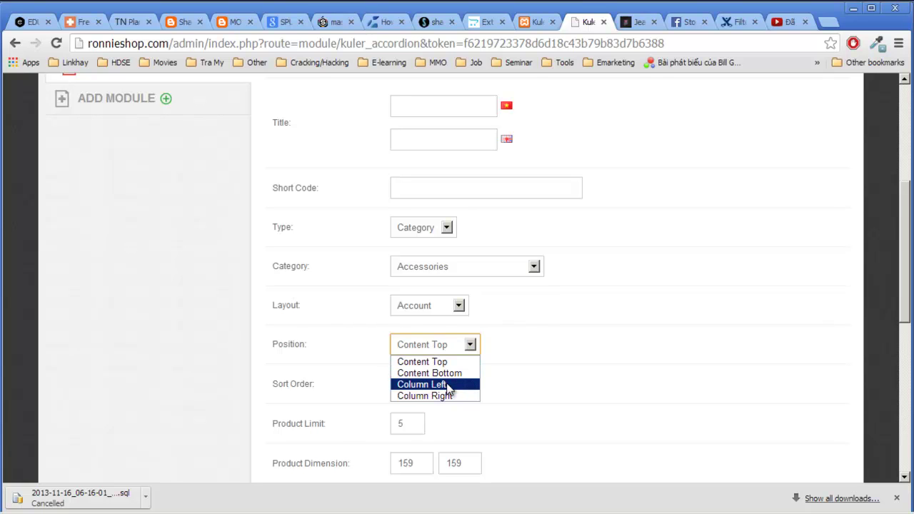
{"action": "scroll", "coordinate": [664, 381], "scroll_direction": "down", "scroll_amount": 4}
{"action": "scroll", "coordinate": [663, 382], "scroll_direction": "up", "scroll_amount": 2}
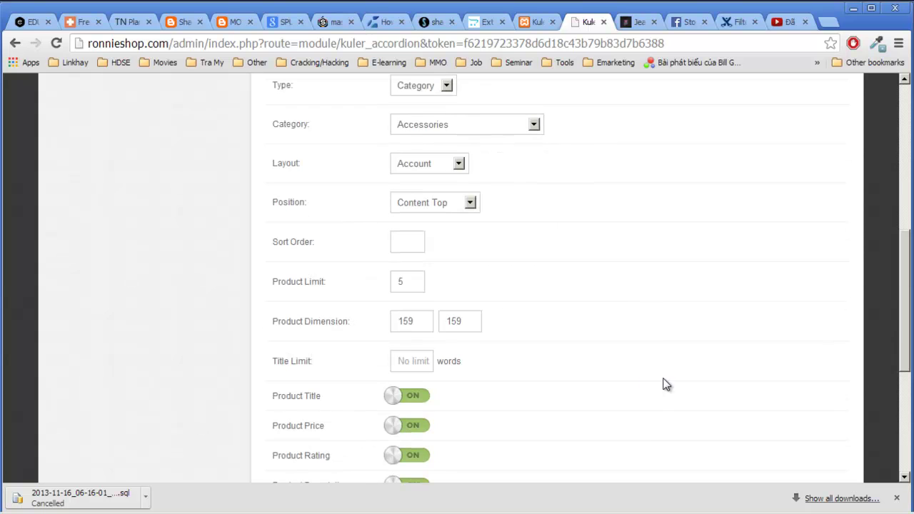
- Check the Product Limit setting against the number of panels in the storefront accordion, keeping it at 5
{"action": "left_click_drag", "start_coordinate": [266, 282], "coordinate": [333, 281]}
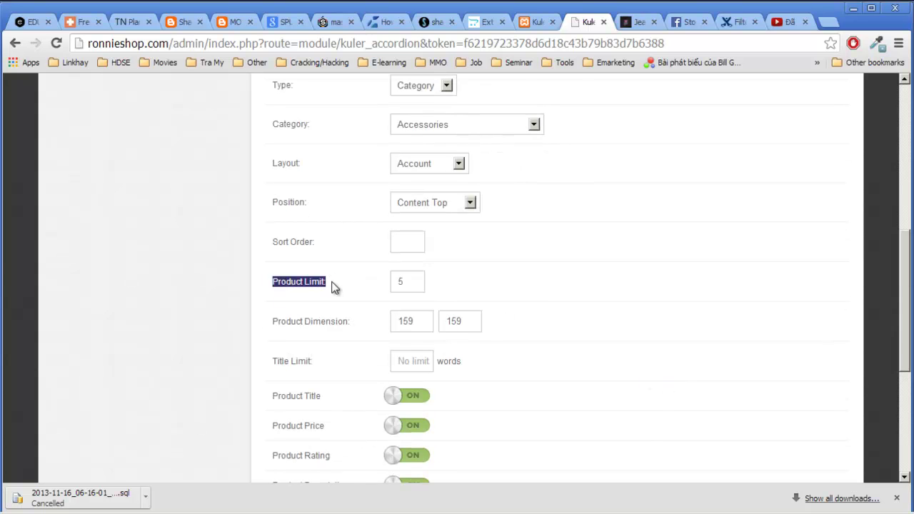
{"action": "left_click", "coordinate": [333, 288]}
{"action": "left_click", "coordinate": [643, 21]}
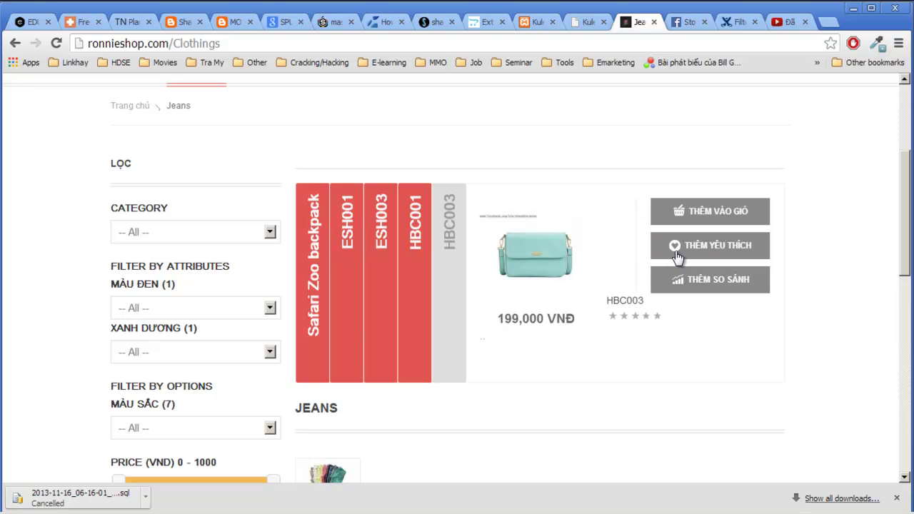
{"action": "left_click", "coordinate": [580, 27]}
{"action": "scroll", "coordinate": [555, 373], "scroll_direction": "down", "scroll_amount": 1}
{"action": "double_click", "coordinate": [401, 210]}
{"action": "type", "text": "5"}
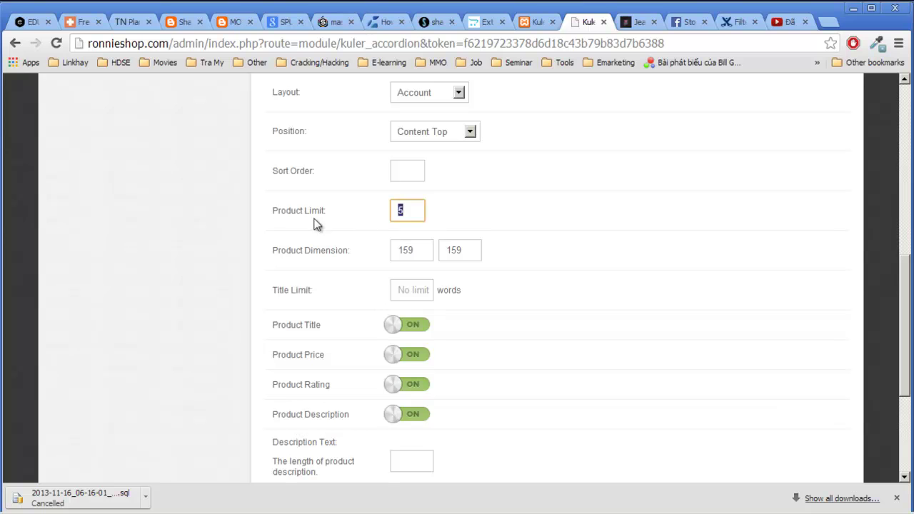
- Inspect the two Product Dimension values of the new accordion without changing them
{"action": "left_click_drag", "start_coordinate": [287, 253], "coordinate": [351, 253]}
{"action": "left_click", "coordinate": [409, 249]}
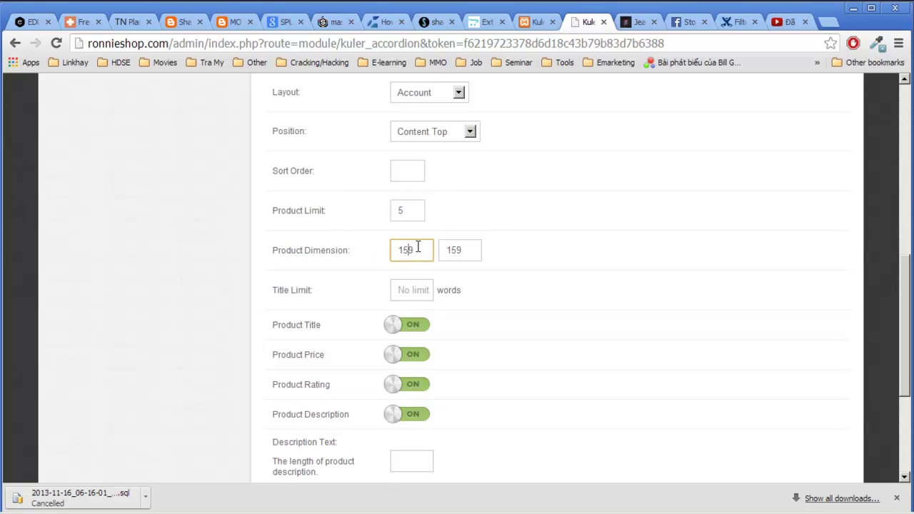
{"action": "left_click_drag", "start_coordinate": [425, 248], "coordinate": [346, 238]}
{"action": "double_click", "coordinate": [462, 249]}
{"action": "left_click", "coordinate": [437, 251]}
- Review the display switches for product title, price, rating and description, toggling Product Title off and back on
{"action": "scroll", "coordinate": [564, 257], "scroll_direction": "down", "scroll_amount": 3}
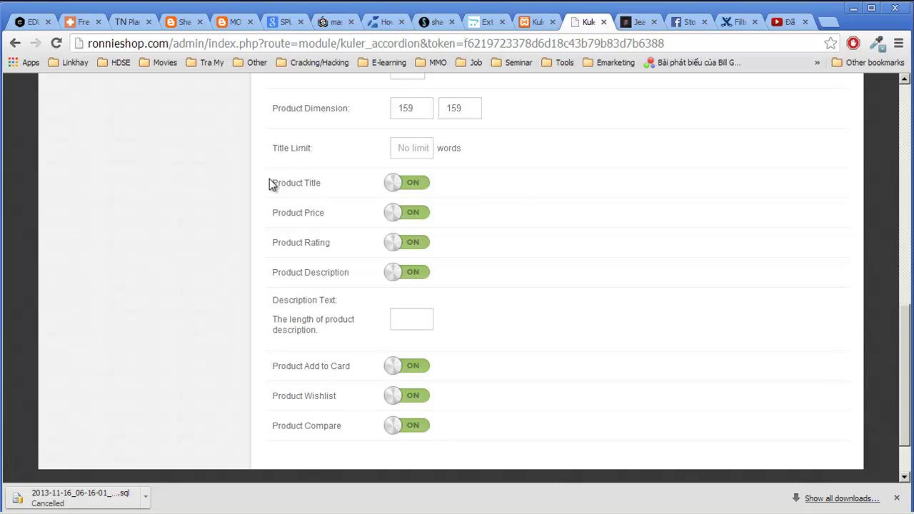
{"action": "left_click", "coordinate": [407, 183]}
{"action": "left_click", "coordinate": [408, 183]}
{"action": "double_click", "coordinate": [310, 183]}
{"action": "double_click", "coordinate": [313, 212]}
{"action": "double_click", "coordinate": [316, 242]}
{"action": "left_click", "coordinate": [333, 251]}
{"action": "double_click", "coordinate": [317, 243]}
{"action": "double_click", "coordinate": [320, 273]}
- Cancel the Kuler Accordion edits and open the Kuler Advanced HTML module for editing
{"action": "scroll", "coordinate": [545, 280], "scroll_direction": "up", "scroll_amount": 10}
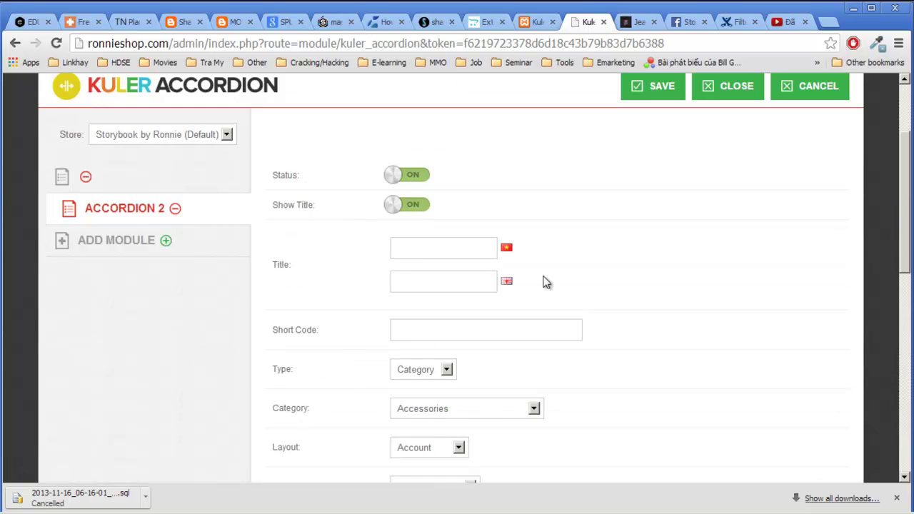
{"action": "left_click", "coordinate": [798, 228]}
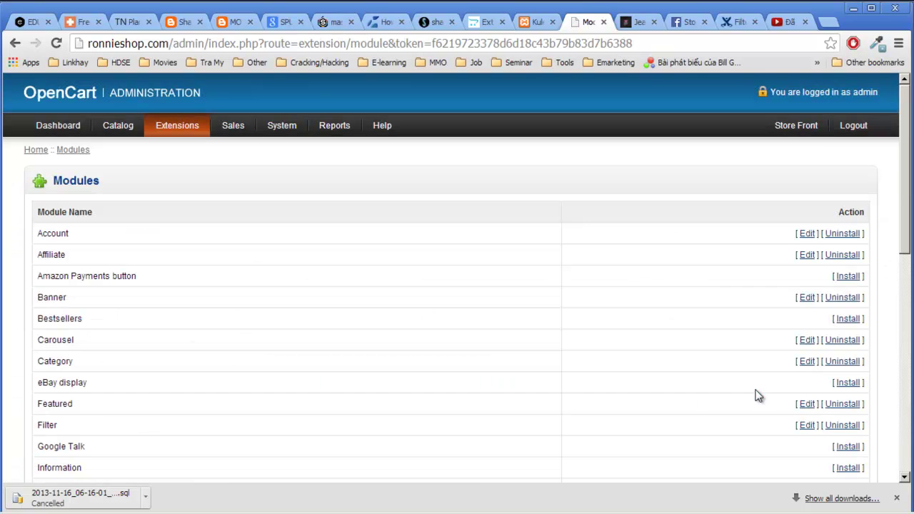
{"action": "scroll", "coordinate": [684, 388], "scroll_direction": "down", "scroll_amount": 4}
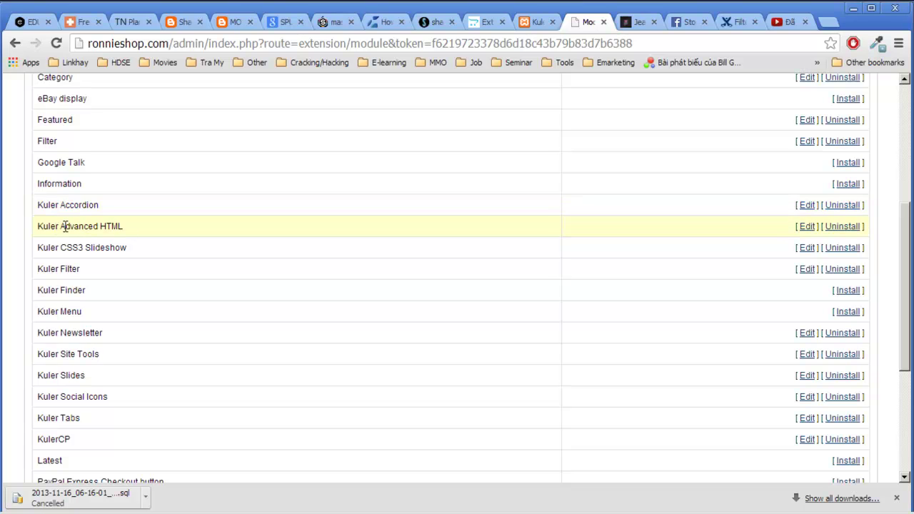
{"action": "left_click", "coordinate": [805, 227]}
- Review the Social Channels module's title, type, layout, position and sort order settings
{"action": "scroll", "coordinate": [490, 336], "scroll_direction": "down", "scroll_amount": 4}
{"action": "scroll", "coordinate": [395, 326], "scroll_direction": "up", "scroll_amount": 3}
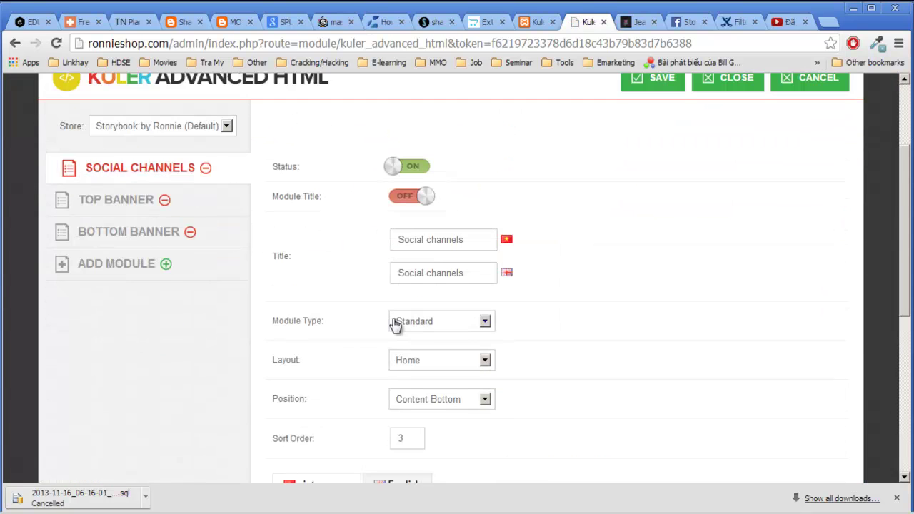
{"action": "scroll", "coordinate": [397, 325], "scroll_direction": "down", "scroll_amount": 1}
{"action": "scroll", "coordinate": [397, 320], "scroll_direction": "up", "scroll_amount": 2}
{"action": "scroll", "coordinate": [395, 317], "scroll_direction": "down", "scroll_amount": 3}
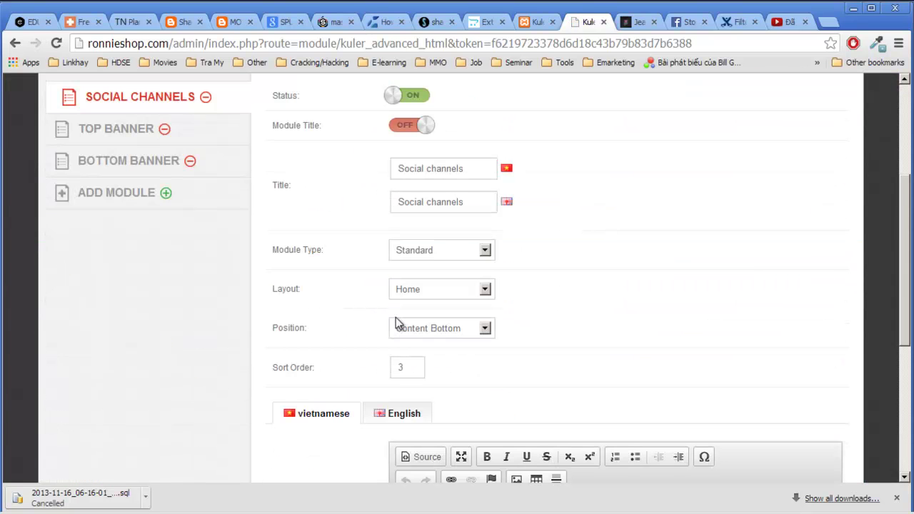
- Inspect the Vietnamese and English title fields of the Social Channels module and compare them with its name in the module list
{"action": "scroll", "coordinate": [749, 277], "scroll_direction": "up", "scroll_amount": 1}
{"action": "scroll", "coordinate": [749, 277], "scroll_direction": "down", "scroll_amount": 2}
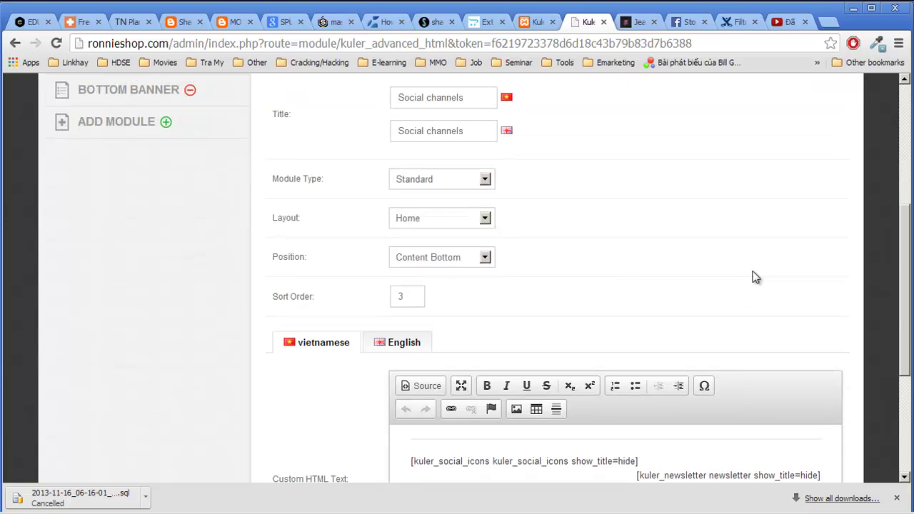
{"action": "scroll", "coordinate": [751, 276], "scroll_direction": "up", "scroll_amount": 1}
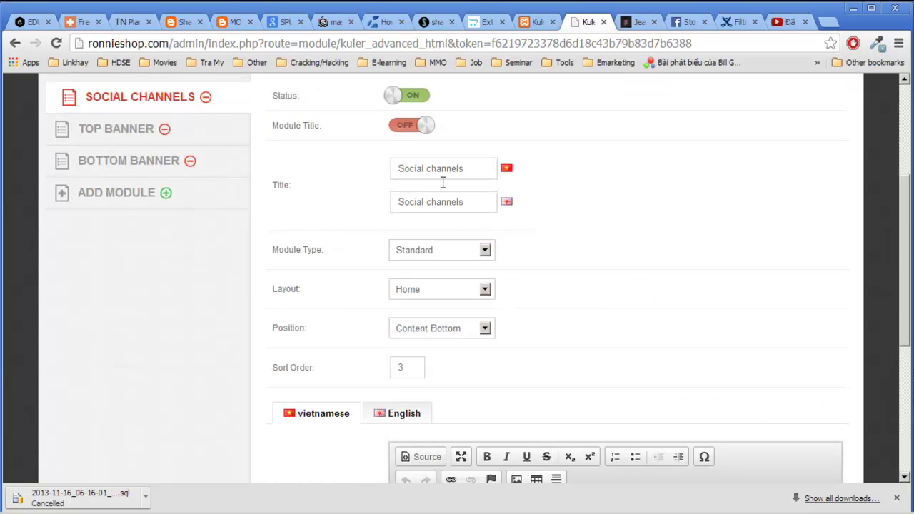
{"action": "scroll", "coordinate": [529, 280], "scroll_direction": "down", "scroll_amount": 1}
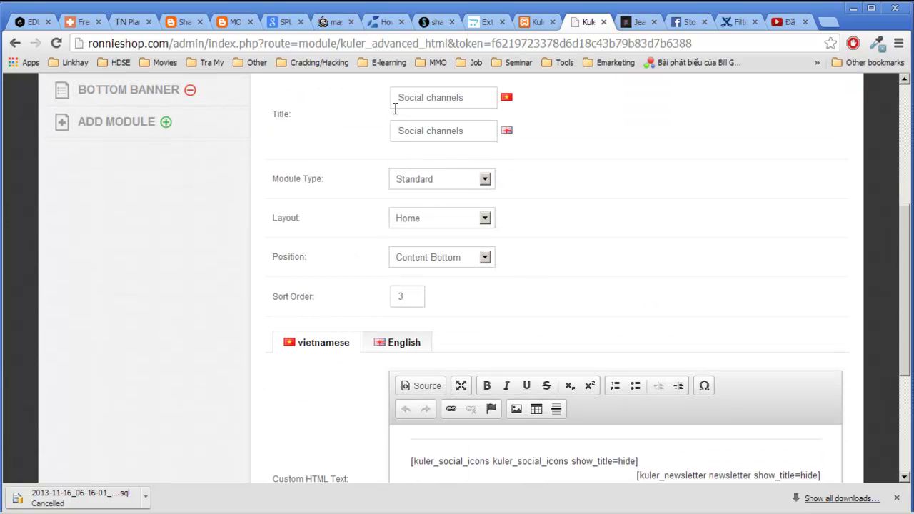
{"action": "left_click_drag", "start_coordinate": [269, 114], "coordinate": [300, 115]}
{"action": "scroll", "coordinate": [347, 136], "scroll_direction": "up", "scroll_amount": 2}
{"action": "left_click", "coordinate": [467, 239]}
{"action": "triple_click", "coordinate": [467, 240]}
{"action": "key", "text": "ctrl+Left"}
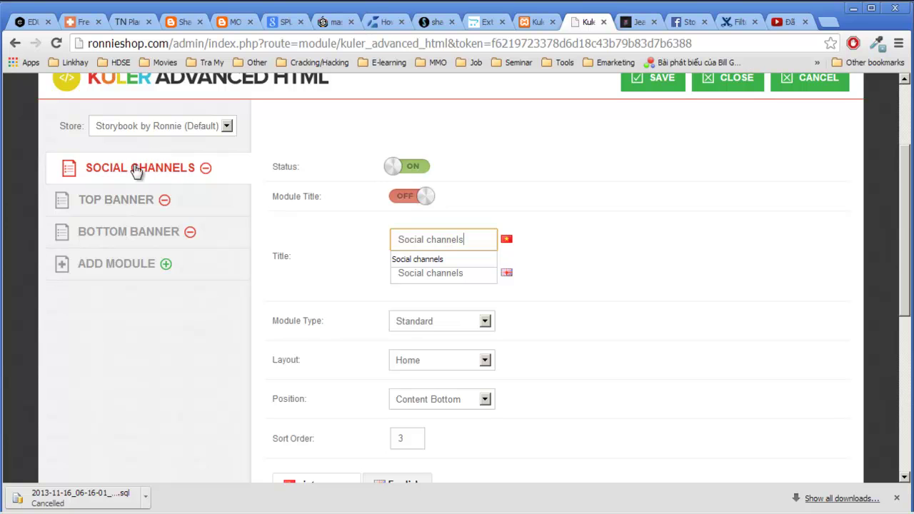
{"action": "left_click", "coordinate": [259, 219]}
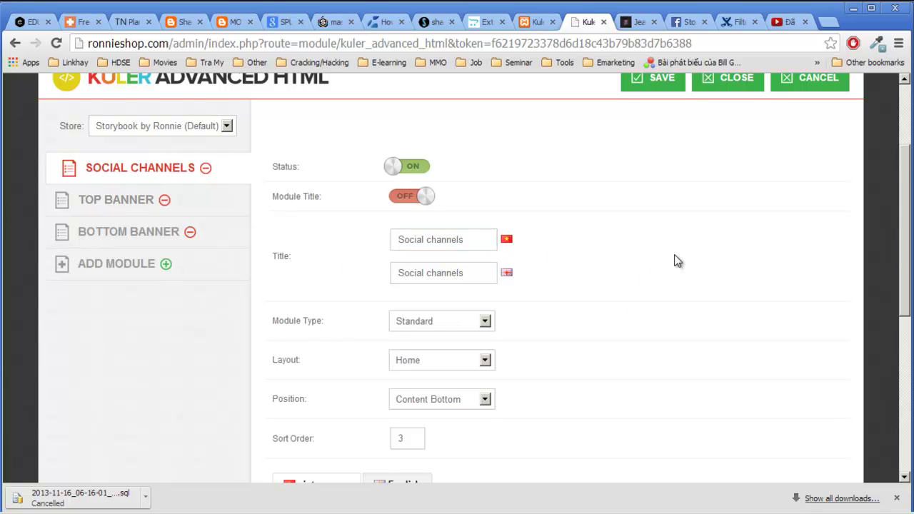
- Check the Standard and Widget options available for the Social Channels module type, leaving the selection alone
{"action": "scroll", "coordinate": [668, 275], "scroll_direction": "down", "scroll_amount": 1}
{"action": "scroll", "coordinate": [399, 236], "scroll_direction": "down", "scroll_amount": 1}
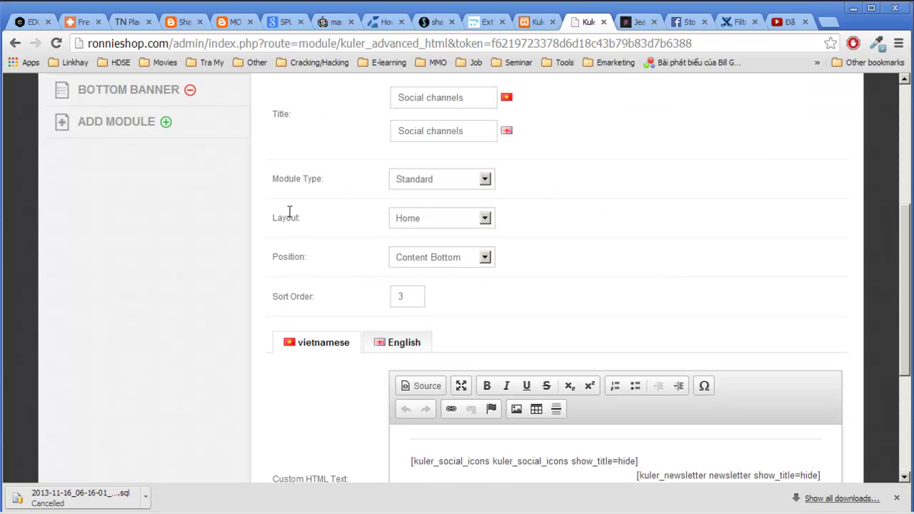
{"action": "left_click_drag", "start_coordinate": [273, 179], "coordinate": [349, 182]}
{"action": "left_click", "coordinate": [310, 183]}
{"action": "left_click", "coordinate": [474, 179]}
{"action": "left_click", "coordinate": [454, 183]}
{"action": "left_click", "coordinate": [454, 182]}
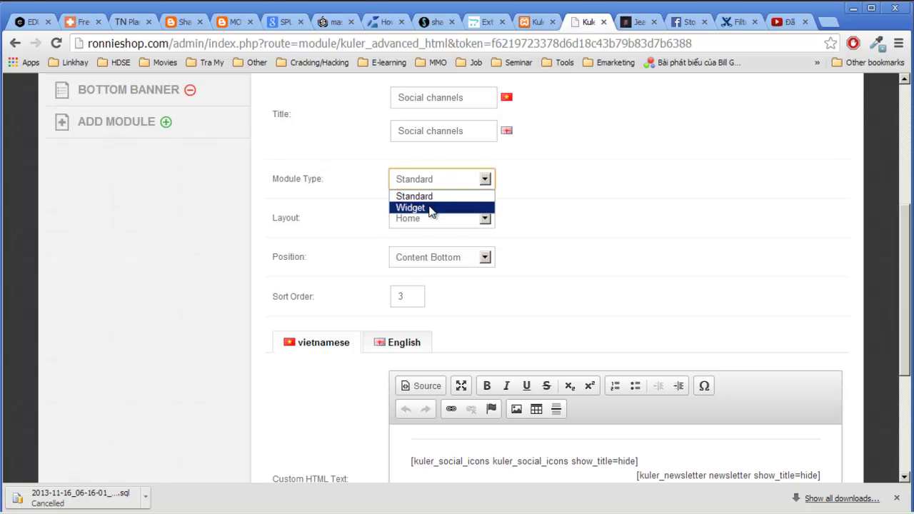
{"action": "left_click", "coordinate": [458, 183]}
{"action": "left_click", "coordinate": [434, 227]}
{"action": "left_click", "coordinate": [327, 230]}
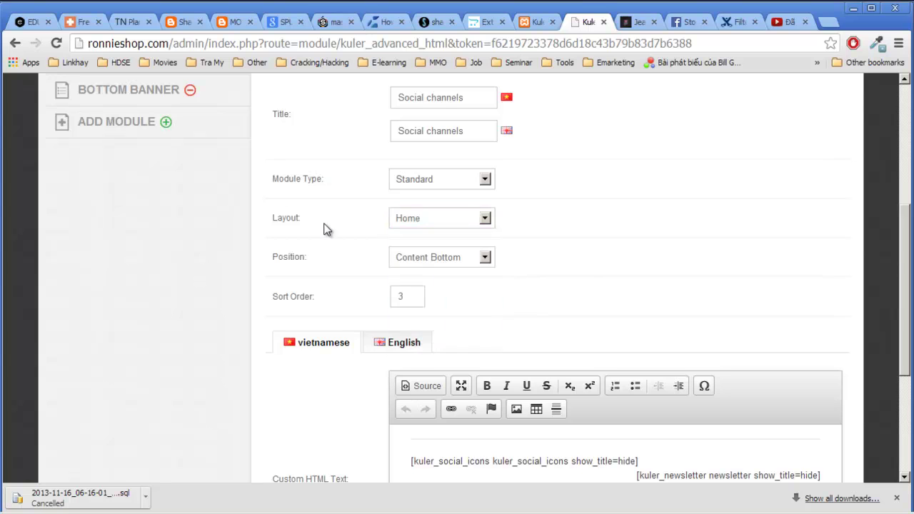
- Examine the kuler_social_icons and kuler_newsletter shortcodes in the Vietnamese custom HTML text
{"action": "scroll", "coordinate": [704, 239], "scroll_direction": "down", "scroll_amount": 2}
{"action": "left_click", "coordinate": [482, 345]}
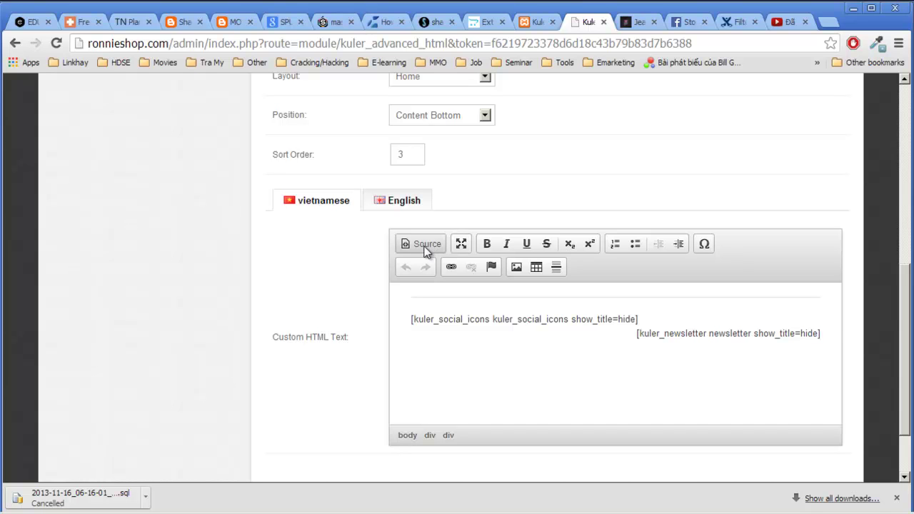
{"action": "left_click", "coordinate": [410, 321]}
{"action": "left_click_drag", "start_coordinate": [410, 321], "coordinate": [661, 335]}
{"action": "left_click", "coordinate": [632, 333]}
{"action": "key", "text": "Left"}
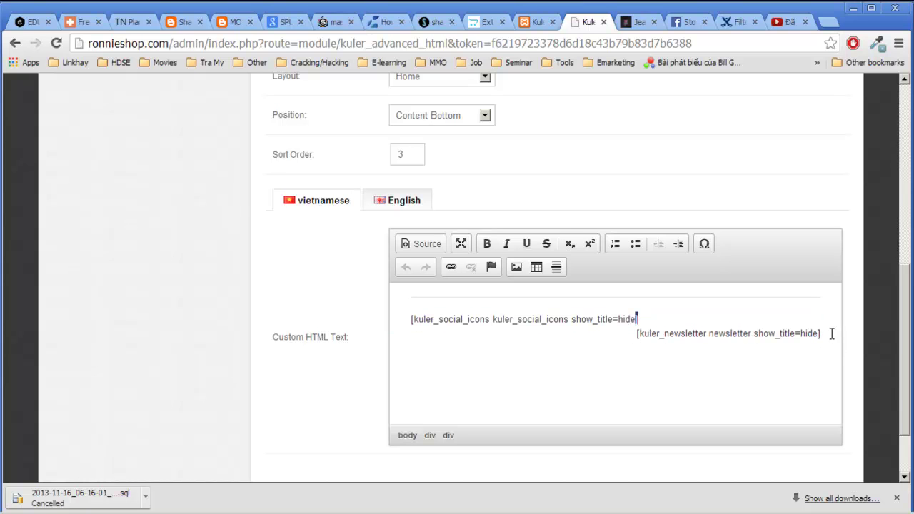
{"action": "left_click", "coordinate": [517, 319]}
{"action": "left_click_drag", "start_coordinate": [438, 321], "coordinate": [490, 320]}
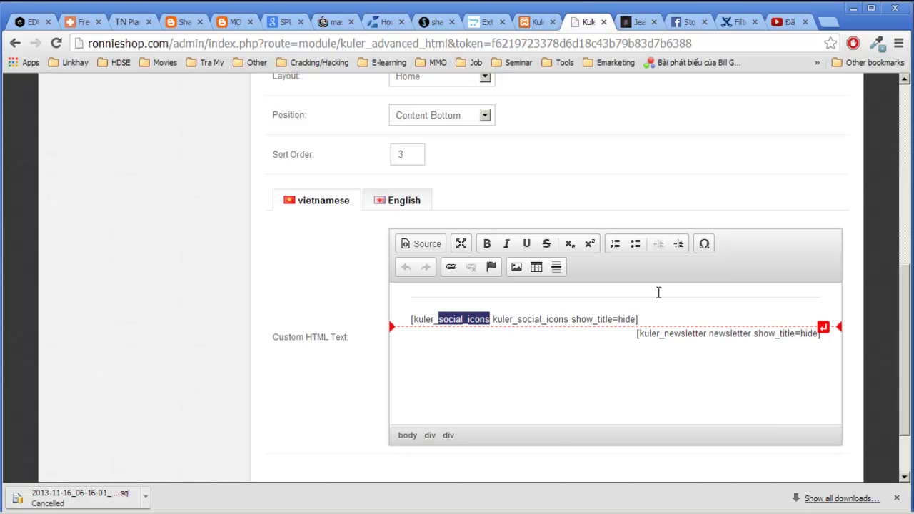
- Leave Kuler Advanced HTML for the module list and open Kuler Social Icons for editing
{"action": "scroll", "coordinate": [642, 296], "scroll_direction": "up", "scroll_amount": 10}
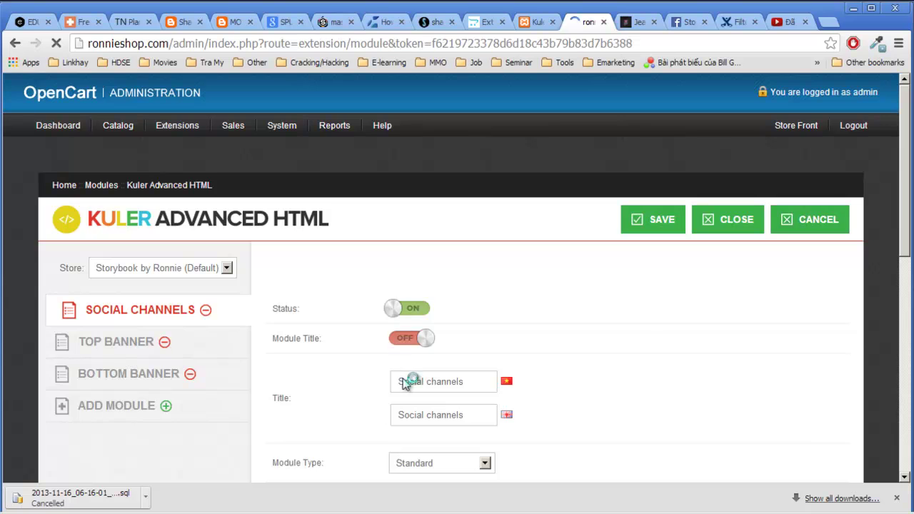
{"action": "scroll", "coordinate": [400, 333], "scroll_direction": "down", "scroll_amount": 4}
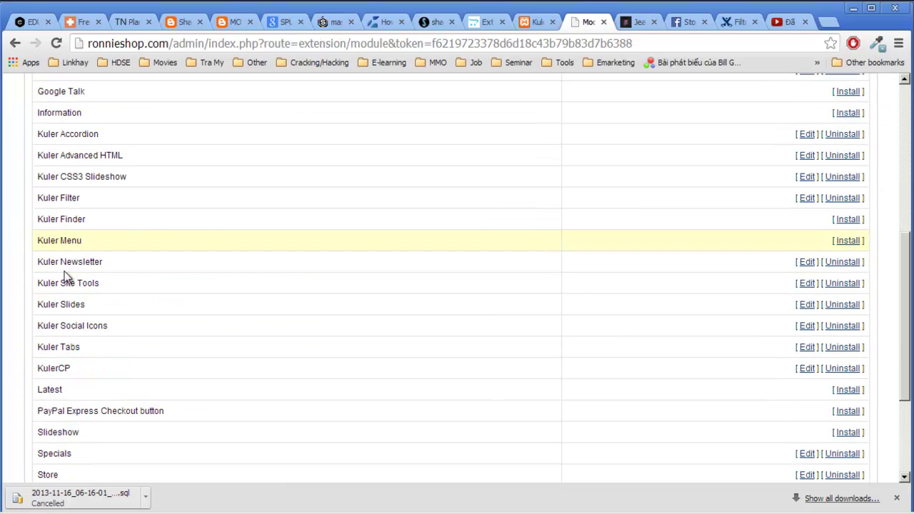
{"action": "left_click_drag", "start_coordinate": [40, 330], "coordinate": [108, 325]}
{"action": "left_click", "coordinate": [807, 327]}
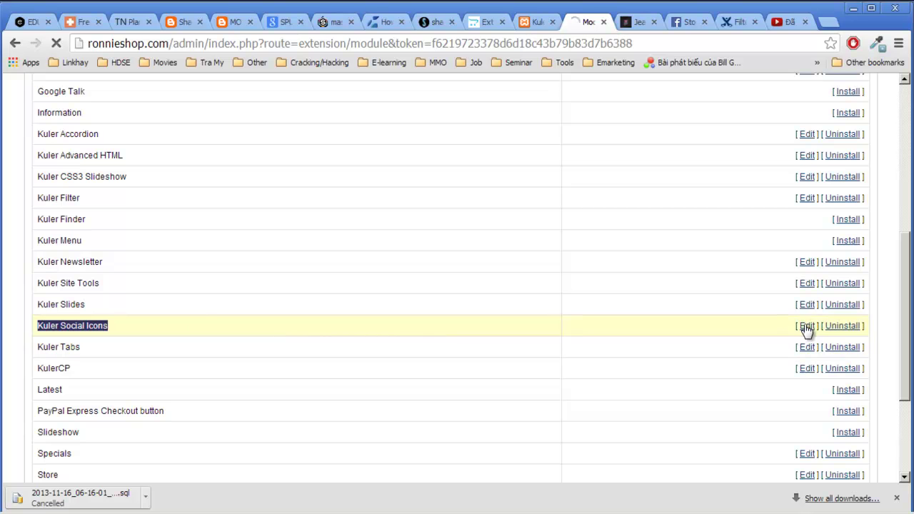
- Inspect the Short Code field of the Kuler Social Icons module
{"action": "scroll", "coordinate": [190, 214], "scroll_direction": "down", "scroll_amount": 2}
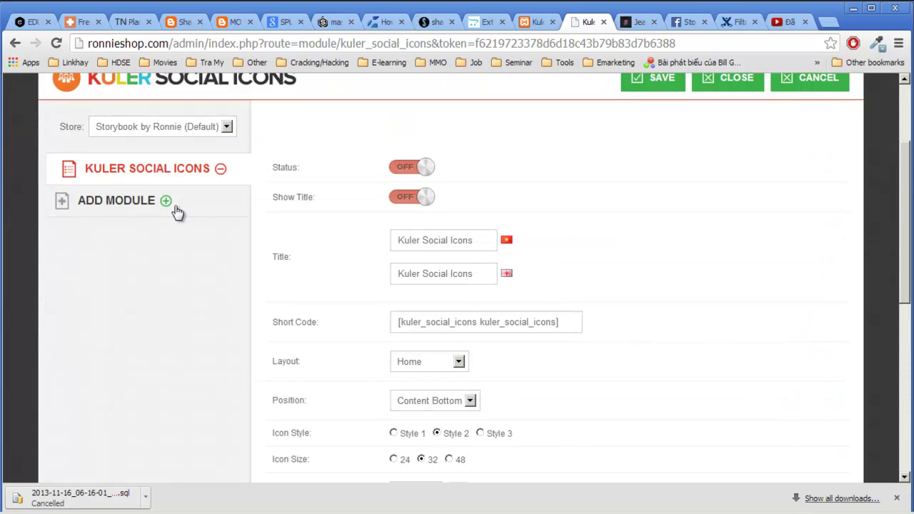
{"action": "scroll", "coordinate": [155, 213], "scroll_direction": "down", "scroll_amount": 1}
{"action": "left_click_drag", "start_coordinate": [274, 250], "coordinate": [388, 250]}
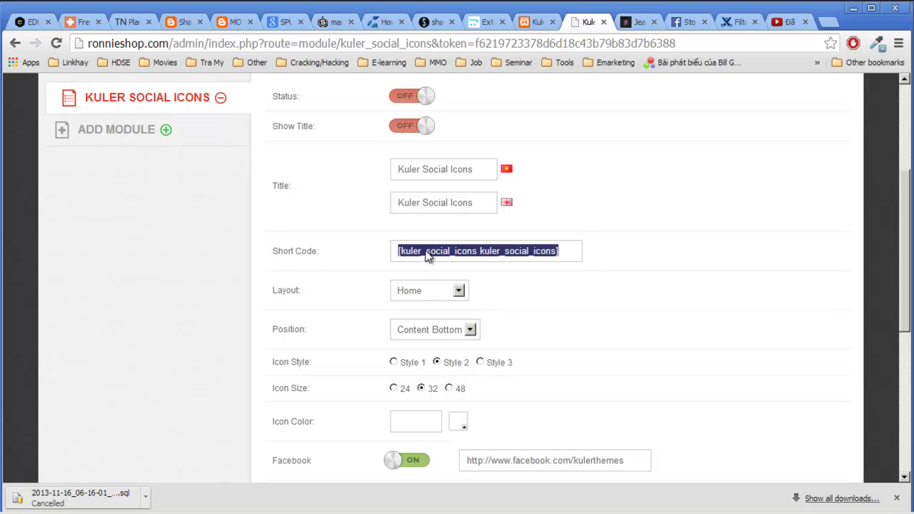
{"action": "left_click", "coordinate": [557, 259]}
{"action": "left_click_drag", "start_coordinate": [538, 250], "coordinate": [355, 249]}
{"action": "scroll", "coordinate": [438, 302], "scroll_direction": "up", "scroll_amount": 1}
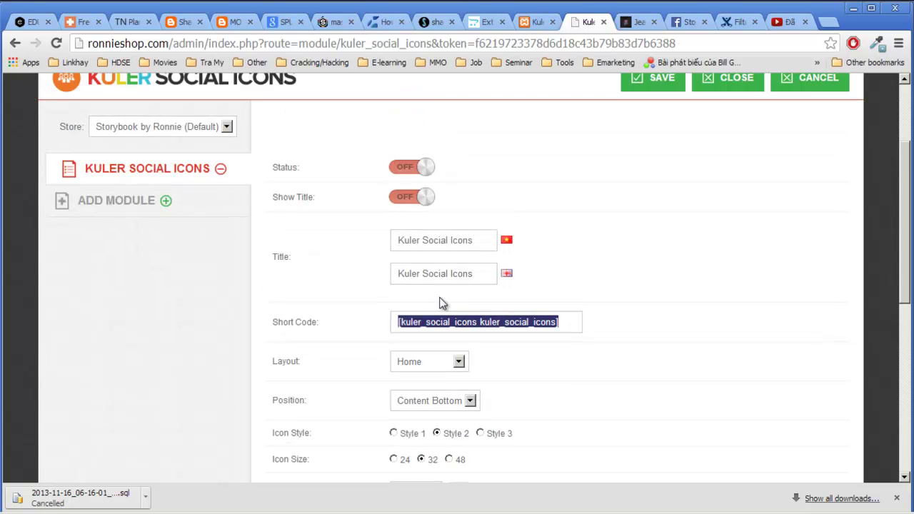
- Cancel editing Kuler Social Icons and look through the full list of modules
{"action": "left_click", "coordinate": [810, 78]}
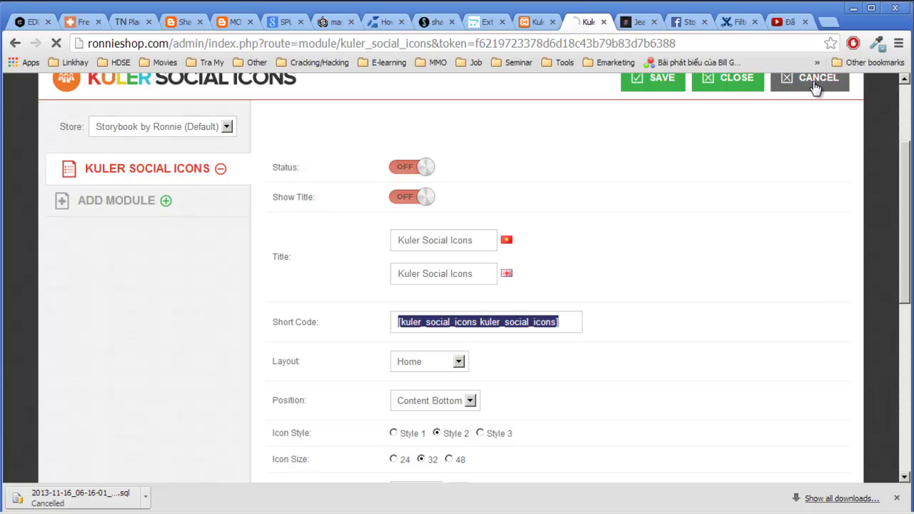
{"action": "scroll", "coordinate": [245, 375], "scroll_direction": "down", "scroll_amount": 10}
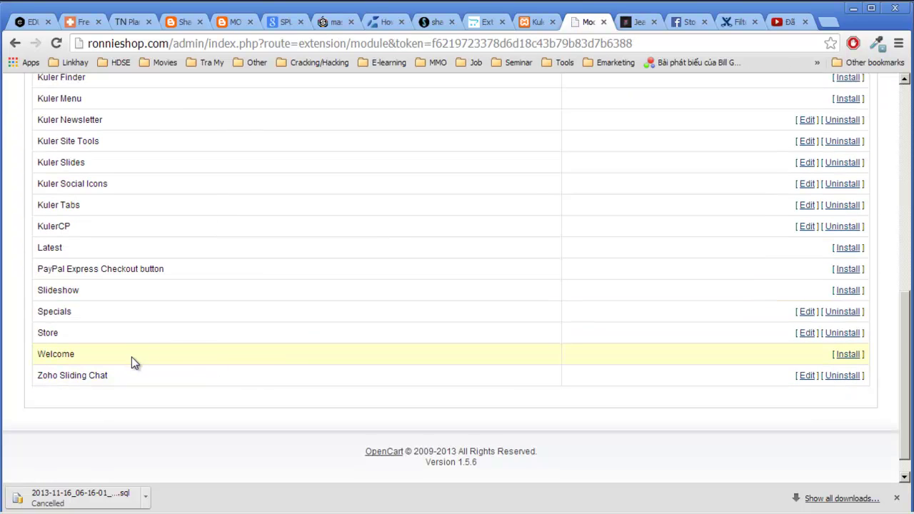
{"action": "scroll", "coordinate": [62, 270], "scroll_direction": "up", "scroll_amount": 4}
{"action": "scroll", "coordinate": [72, 214], "scroll_direction": "up", "scroll_amount": 2}
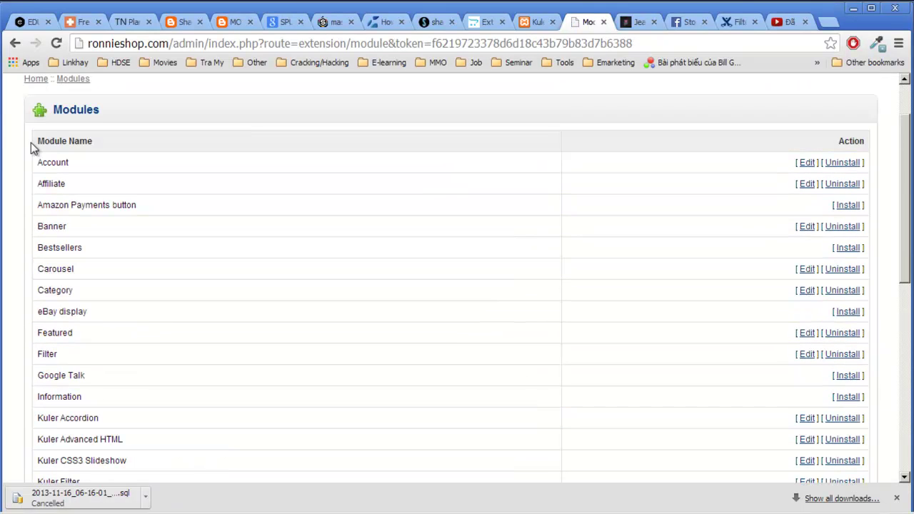
{"action": "scroll", "coordinate": [95, 323], "scroll_direction": "down", "scroll_amount": 5}
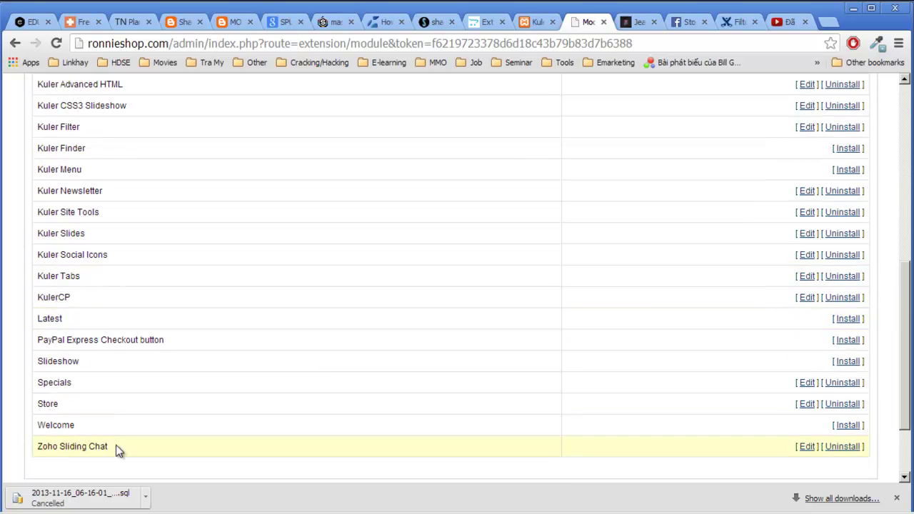
- Review the listed modules from Zoho Sliding Chat back up to Account and Amazon Payments button
{"action": "left_click_drag", "start_coordinate": [119, 455], "coordinate": [10, 246]}
{"action": "left_click_drag", "start_coordinate": [17, 197], "coordinate": [37, 218]}
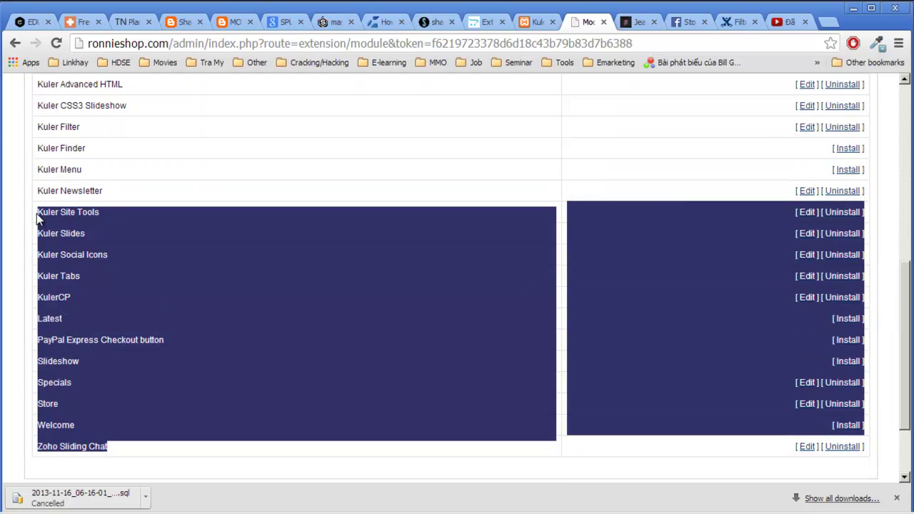
{"action": "left_click", "coordinate": [35, 222]}
{"action": "scroll", "coordinate": [35, 227], "scroll_direction": "up", "scroll_amount": 6}
{"action": "double_click", "coordinate": [38, 234]}
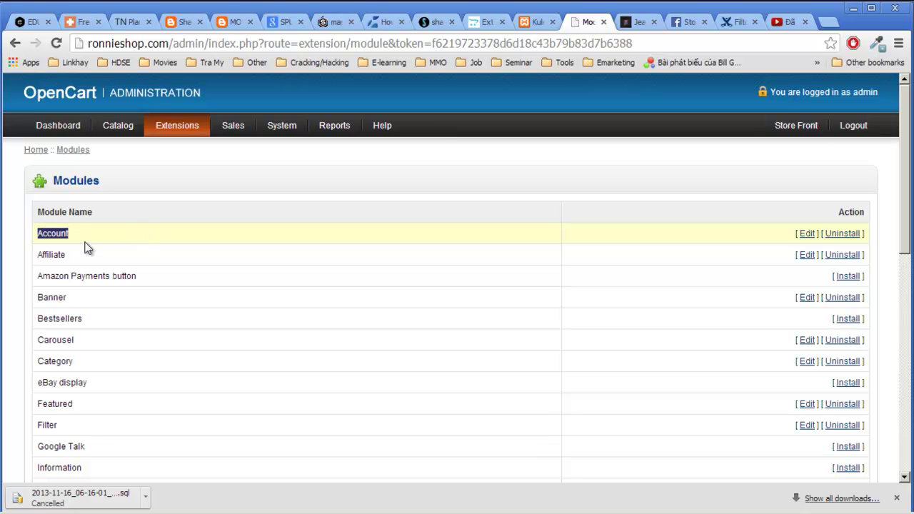
{"action": "left_click_drag", "start_coordinate": [37, 233], "coordinate": [69, 240]}
{"action": "double_click", "coordinate": [117, 278]}
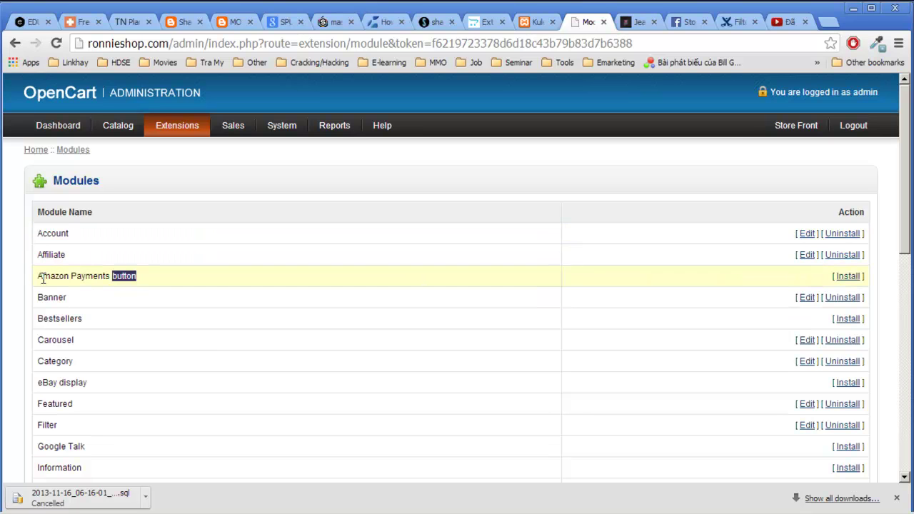
{"action": "scroll", "coordinate": [210, 414], "scroll_direction": "down", "scroll_amount": 6}
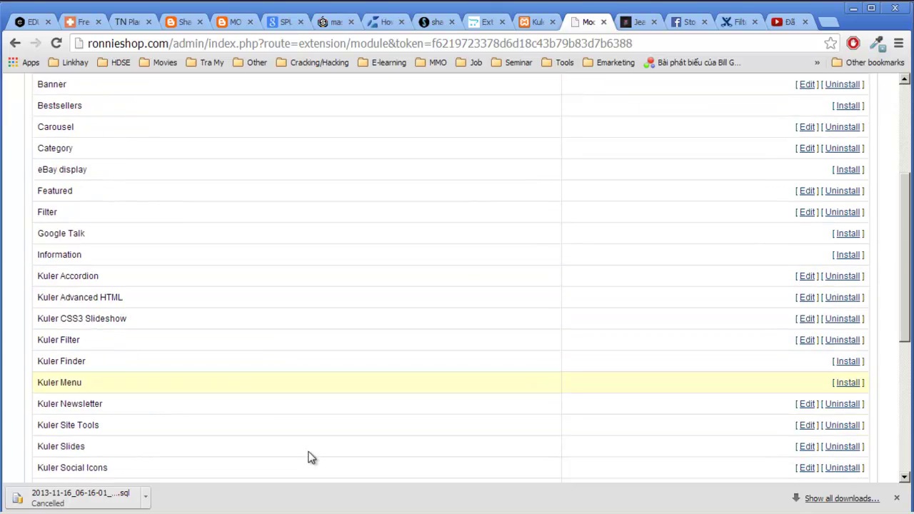
{"action": "scroll", "coordinate": [272, 387], "scroll_direction": "up", "scroll_amount": 6}
- Open the Shipping extensions page and view its list of shipping methods
{"action": "mouse_move", "coordinate": [188, 128]}
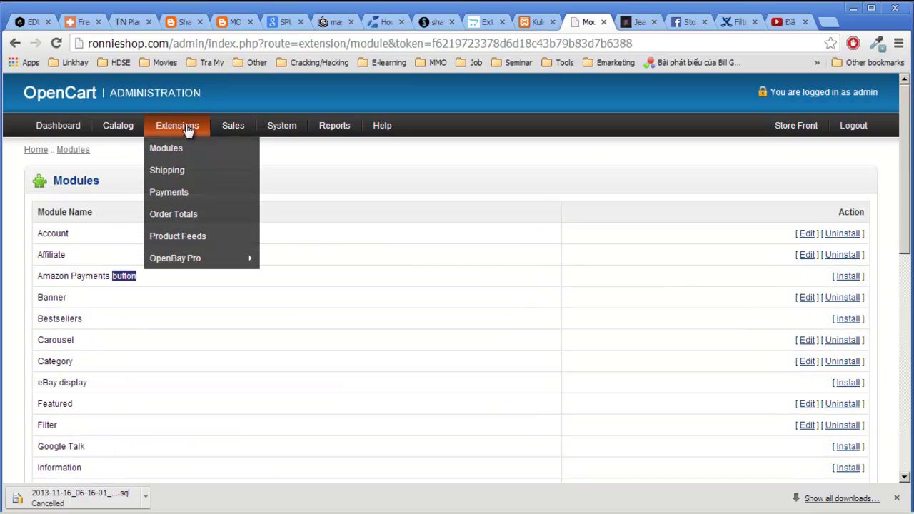
{"action": "left_click", "coordinate": [177, 175]}
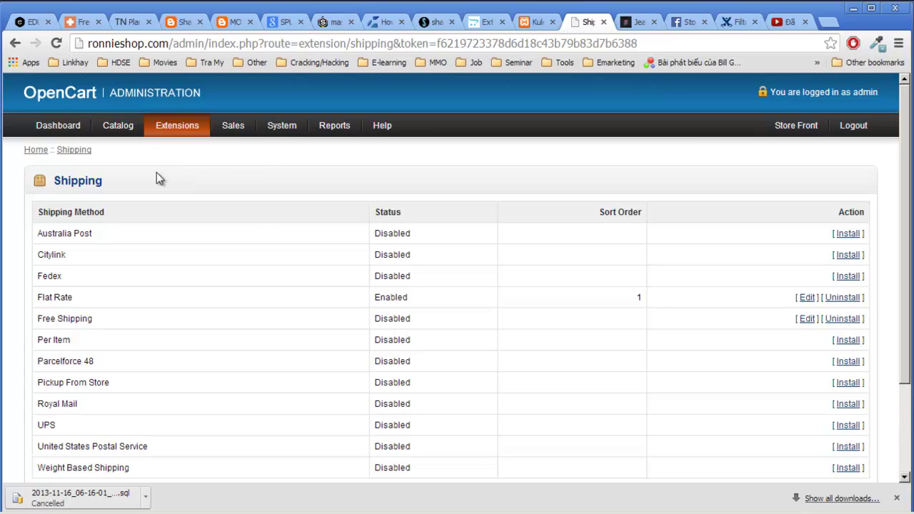
{"action": "mouse_move", "coordinate": [169, 137]}
{"action": "scroll", "coordinate": [283, 201], "scroll_direction": "down", "scroll_amount": 2}
{"action": "scroll", "coordinate": [284, 202], "scroll_direction": "up", "scroll_amount": 1}
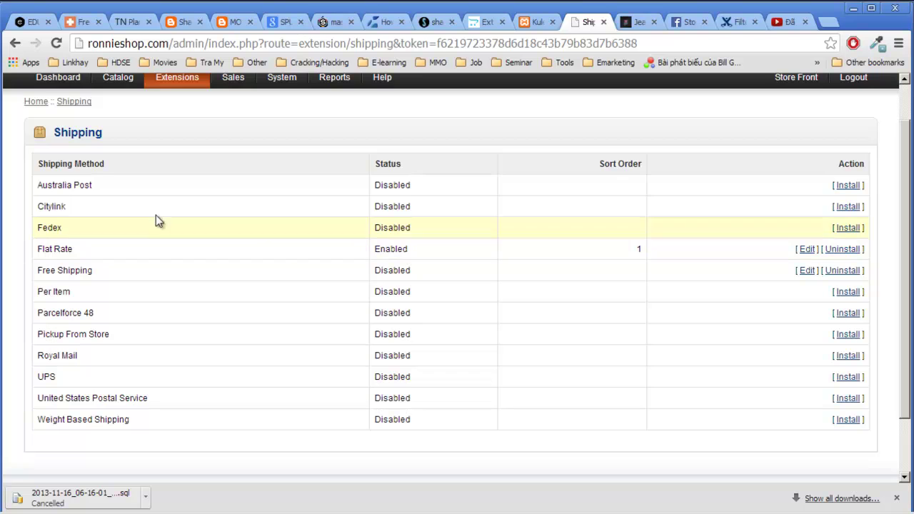
- Review the shipping methods in the list, including Australia Post, Flat Rate and Free Shipping
{"action": "left_click_drag", "start_coordinate": [119, 185], "coordinate": [24, 186]}
{"action": "left_click", "coordinate": [92, 214]}
{"action": "left_click_drag", "start_coordinate": [92, 214], "coordinate": [42, 255]}
{"action": "left_click", "coordinate": [84, 257]}
{"action": "left_click_drag", "start_coordinate": [41, 247], "coordinate": [90, 249]}
{"action": "left_click", "coordinate": [78, 255]}
{"action": "triple_click", "coordinate": [35, 249]}
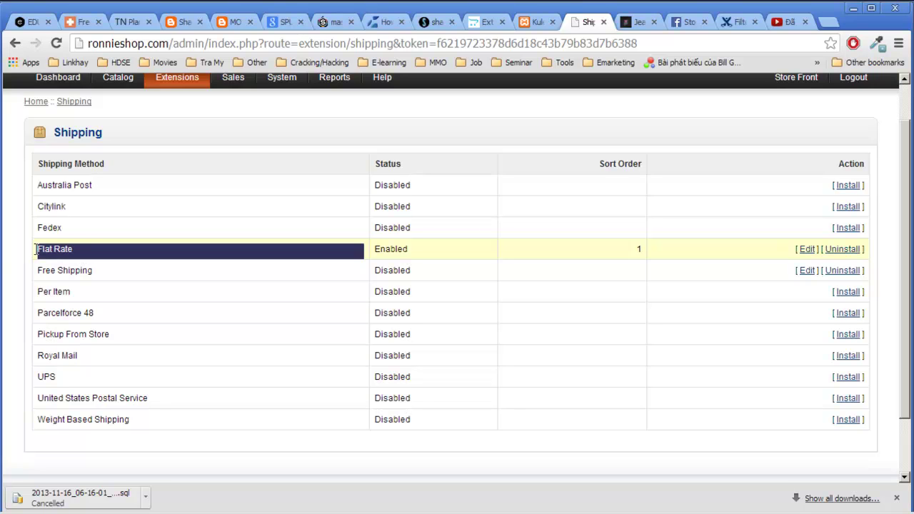
{"action": "left_click", "coordinate": [40, 250]}
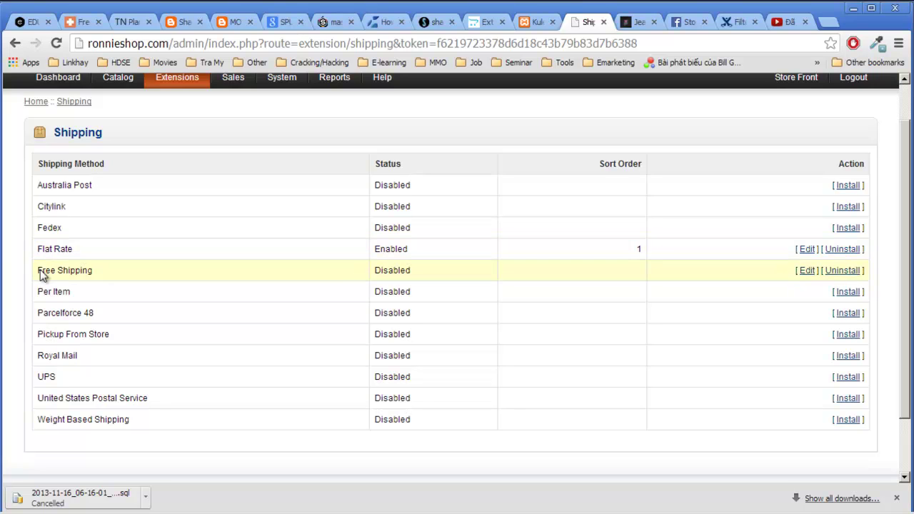
{"action": "left_click_drag", "start_coordinate": [42, 270], "coordinate": [87, 269]}
{"action": "left_click", "coordinate": [36, 295]}
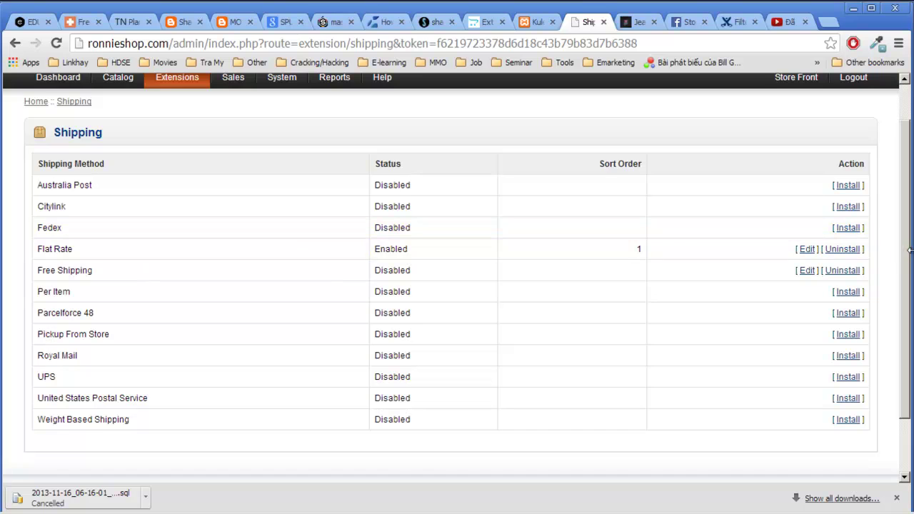
- Open the Flat Rate shipping method for editing and inspect its Cost field
{"action": "left_click", "coordinate": [807, 250]}
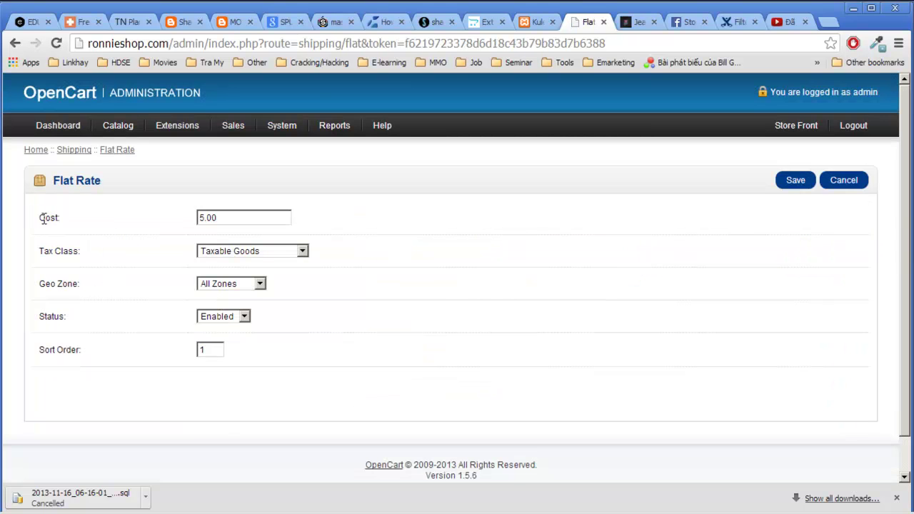
{"action": "left_click", "coordinate": [238, 212]}
{"action": "double_click", "coordinate": [236, 216]}
{"action": "left_click", "coordinate": [261, 214]}
{"action": "left_click", "coordinate": [93, 227]}
- Inspect the Tax Class options available for the Flat Rate shipping method
{"action": "double_click", "coordinate": [73, 249]}
{"action": "left_click", "coordinate": [260, 253]}
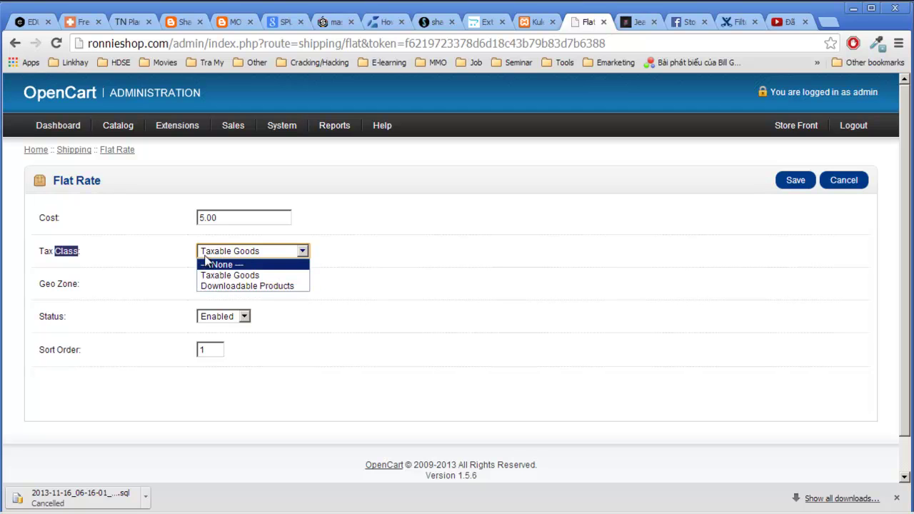
{"action": "left_click", "coordinate": [88, 260]}
{"action": "left_click", "coordinate": [242, 252]}
{"action": "left_click", "coordinate": [245, 251]}
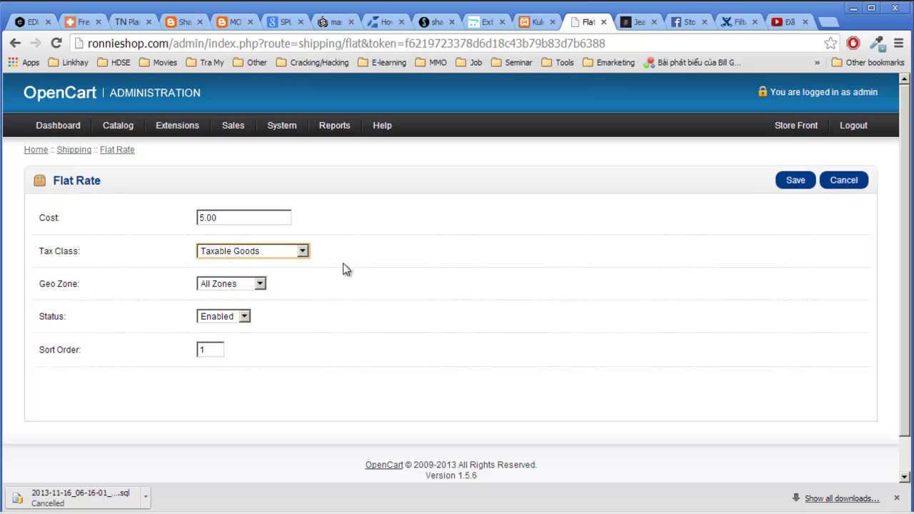
- Inspect the Flat Rate method's Geo Zone options and Sort Order field, and leave the form without saving
{"action": "left_click", "coordinate": [259, 284]}
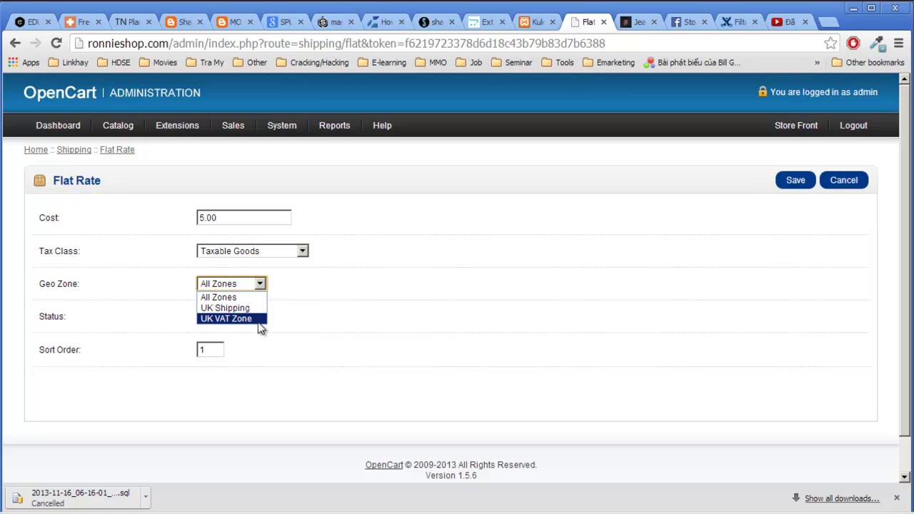
{"action": "left_click", "coordinate": [74, 347]}
{"action": "left_click", "coordinate": [204, 349]}
{"action": "left_click", "coordinate": [413, 253]}
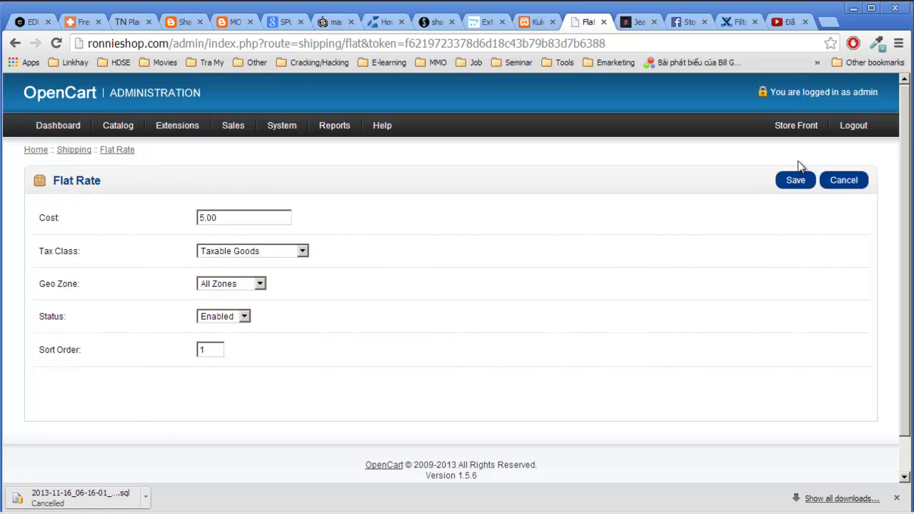
{"action": "left_click", "coordinate": [851, 184]}
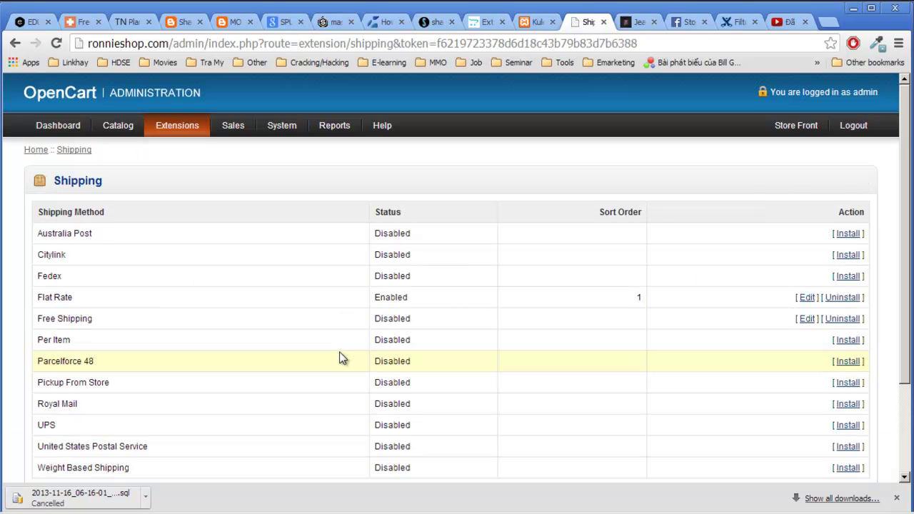
- Open the Free Shipping method for editing and inspect its Total field and the sub-total description
{"action": "scroll", "coordinate": [336, 357], "scroll_direction": "down", "scroll_amount": 1}
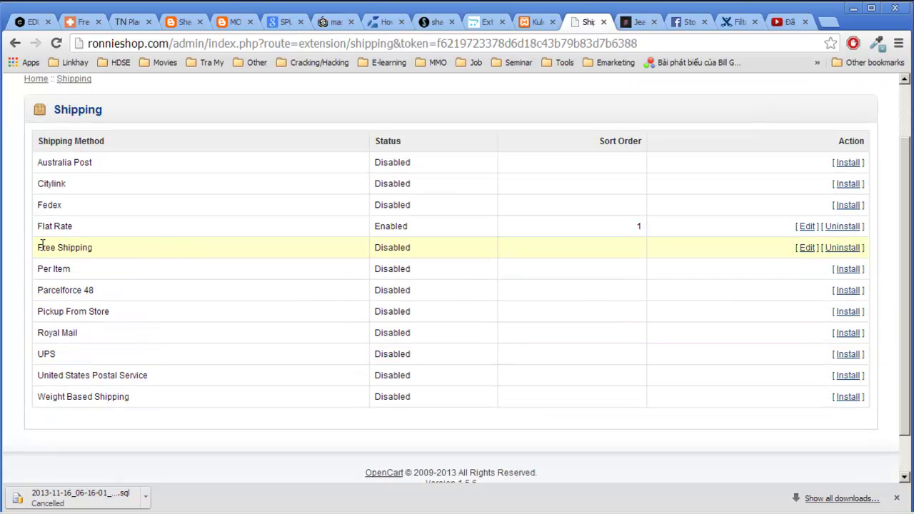
{"action": "left_click_drag", "start_coordinate": [44, 245], "coordinate": [96, 246]}
{"action": "left_click", "coordinate": [806, 250]}
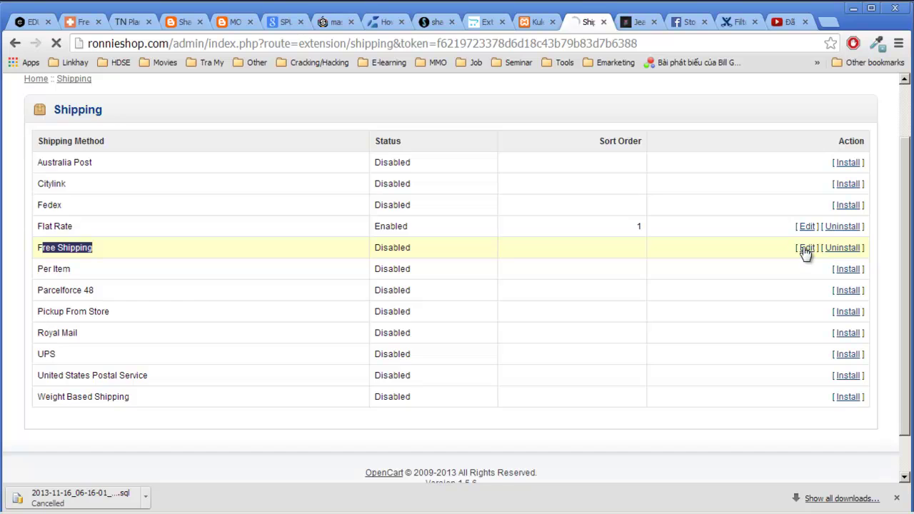
{"action": "left_click", "coordinate": [205, 228]}
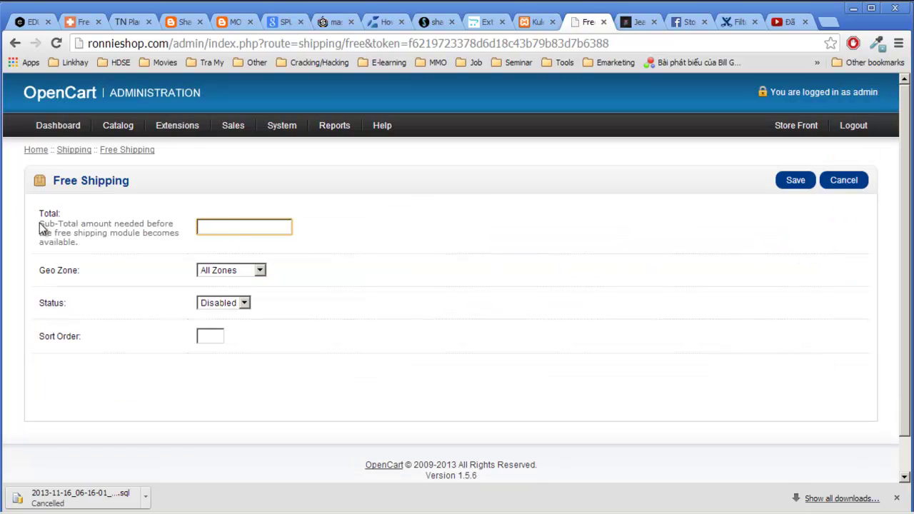
{"action": "left_click_drag", "start_coordinate": [58, 223], "coordinate": [184, 230]}
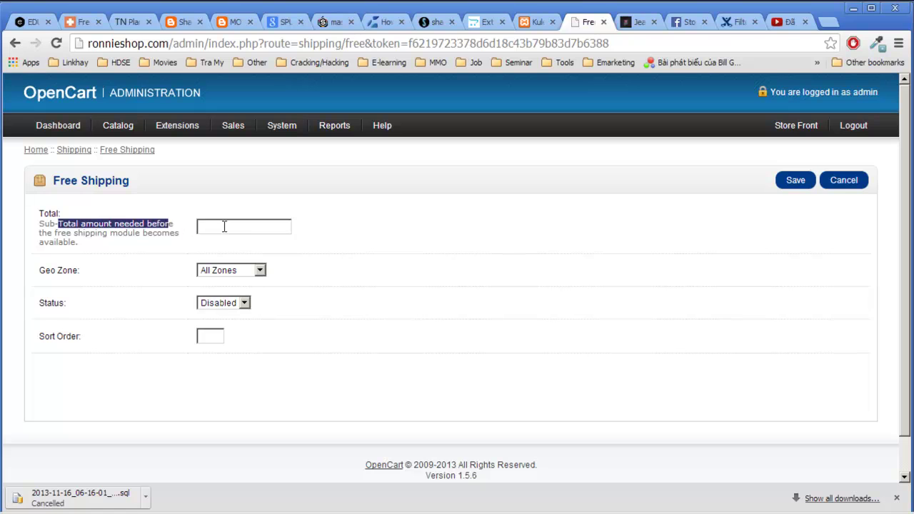
{"action": "left_click", "coordinate": [211, 224]}
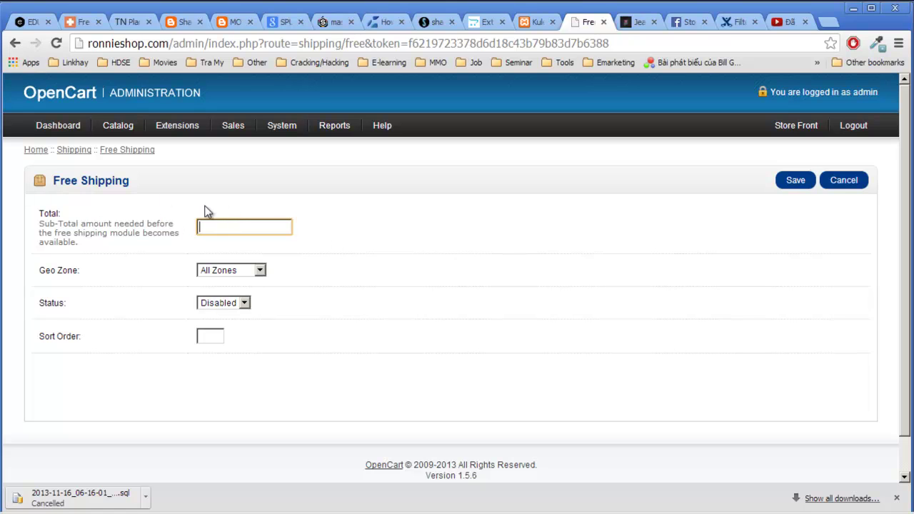
{"action": "left_click", "coordinate": [486, 229]}
{"action": "left_click", "coordinate": [251, 227]}
- Open the Payments extensions page and view its list of payment methods through to WorldPay
{"action": "mouse_move", "coordinate": [190, 159]}
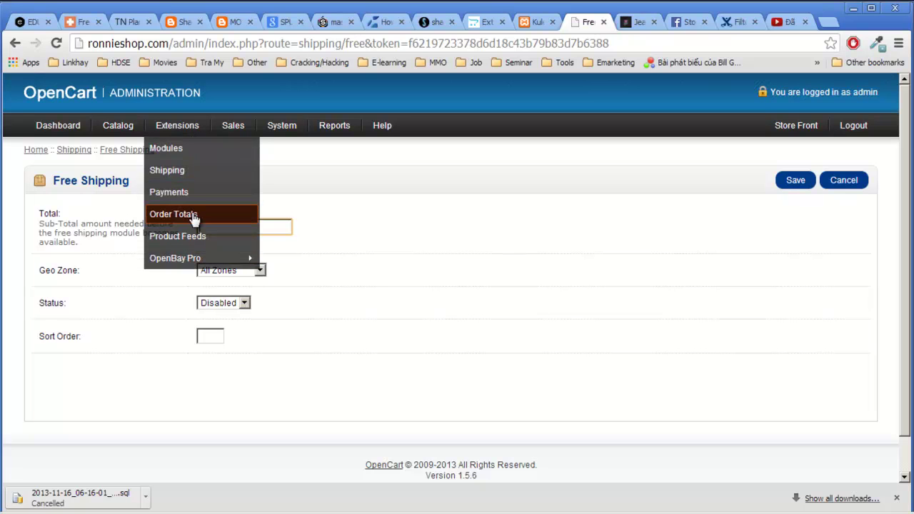
{"action": "left_click", "coordinate": [192, 194]}
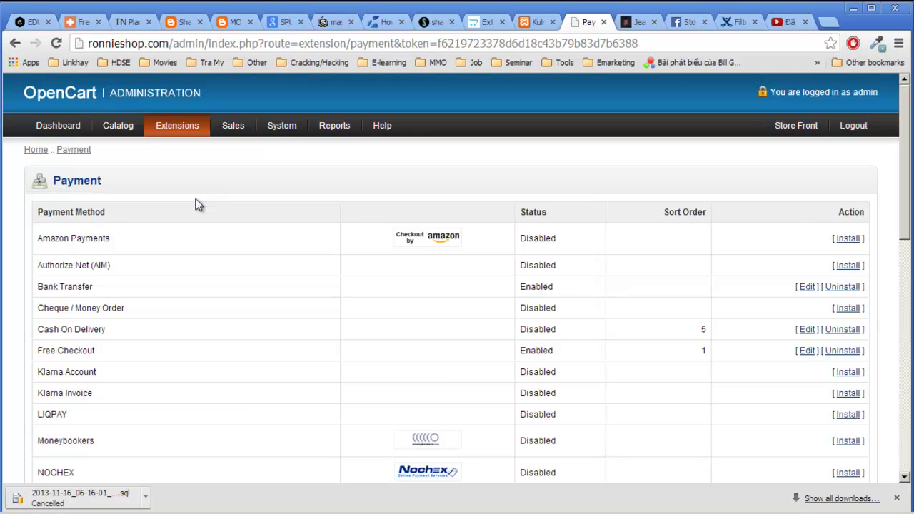
{"action": "scroll", "coordinate": [197, 204], "scroll_direction": "down", "scroll_amount": 1}
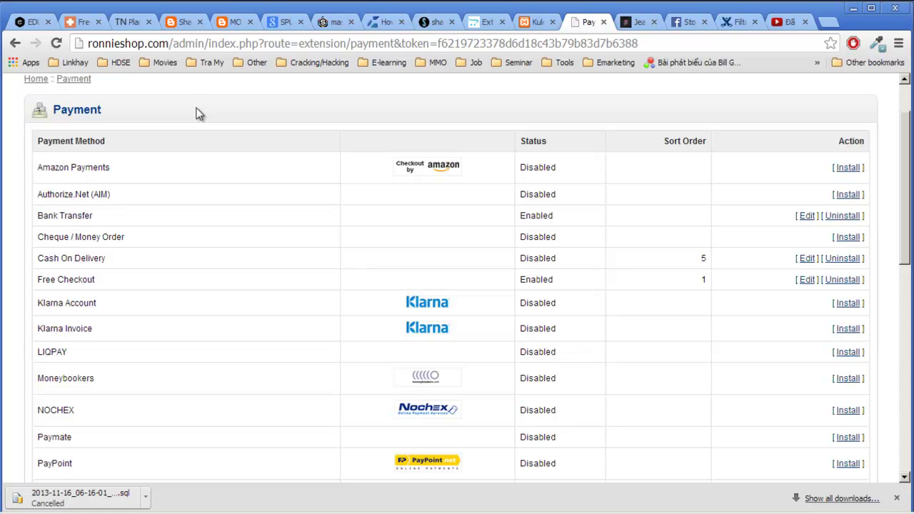
{"action": "scroll", "coordinate": [212, 220], "scroll_direction": "down", "scroll_amount": 2}
{"action": "scroll", "coordinate": [218, 225], "scroll_direction": "down", "scroll_amount": 2}
{"action": "scroll", "coordinate": [220, 228], "scroll_direction": "down", "scroll_amount": 1}
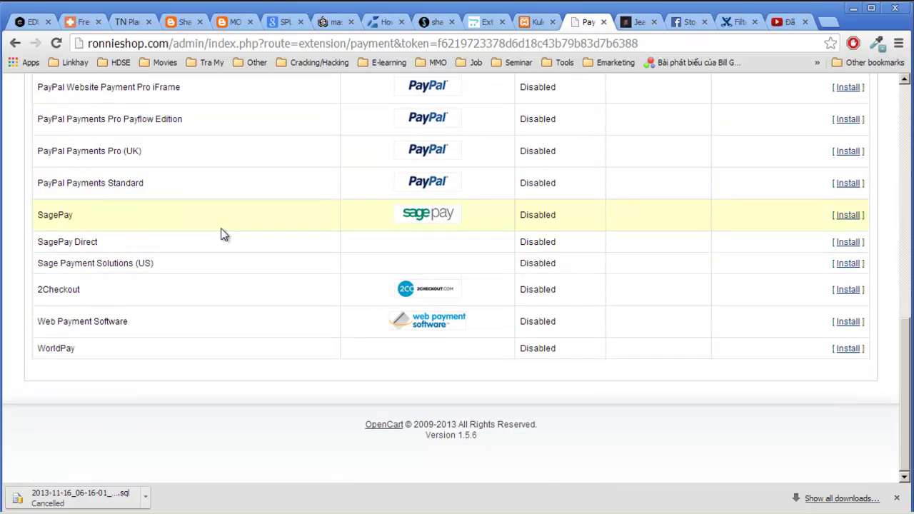
- Review the available payment methods again, from Amazon Payments through the PayPal variants to Web Payment Software
{"action": "scroll", "coordinate": [222, 234], "scroll_direction": "up", "scroll_amount": 5}
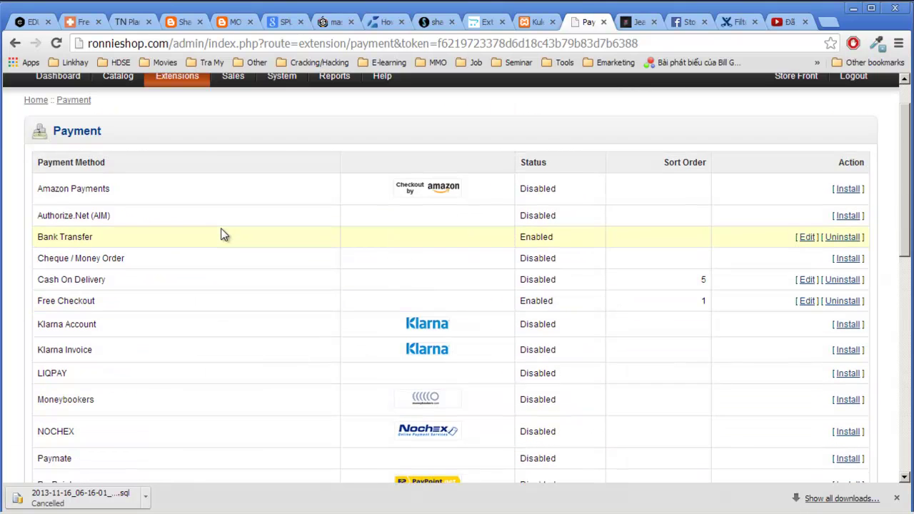
{"action": "scroll", "coordinate": [223, 236], "scroll_direction": "down", "scroll_amount": 5}
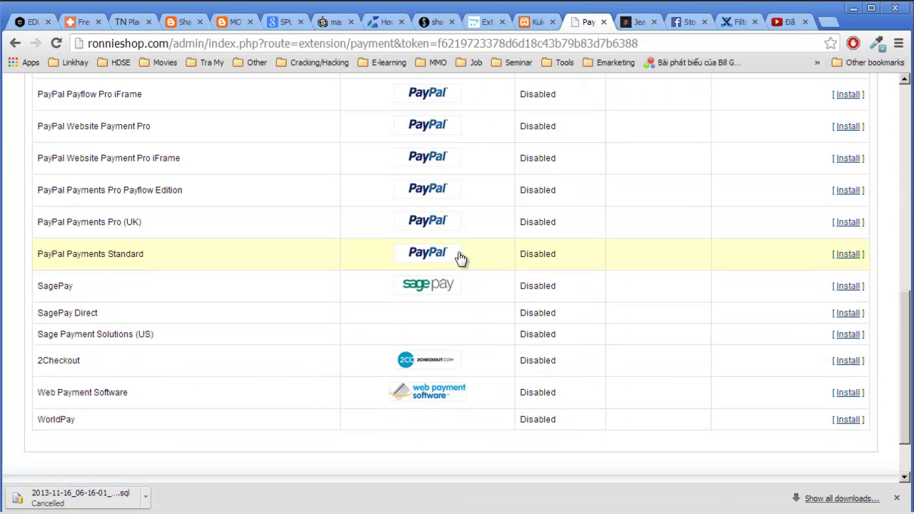
{"action": "scroll", "coordinate": [464, 386], "scroll_direction": "up", "scroll_amount": 5}
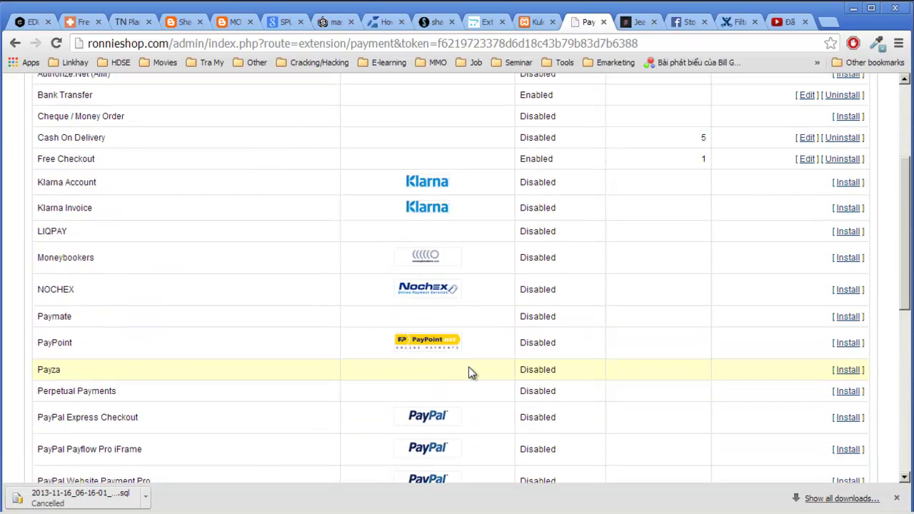
{"action": "scroll", "coordinate": [497, 361], "scroll_direction": "down", "scroll_amount": 1}
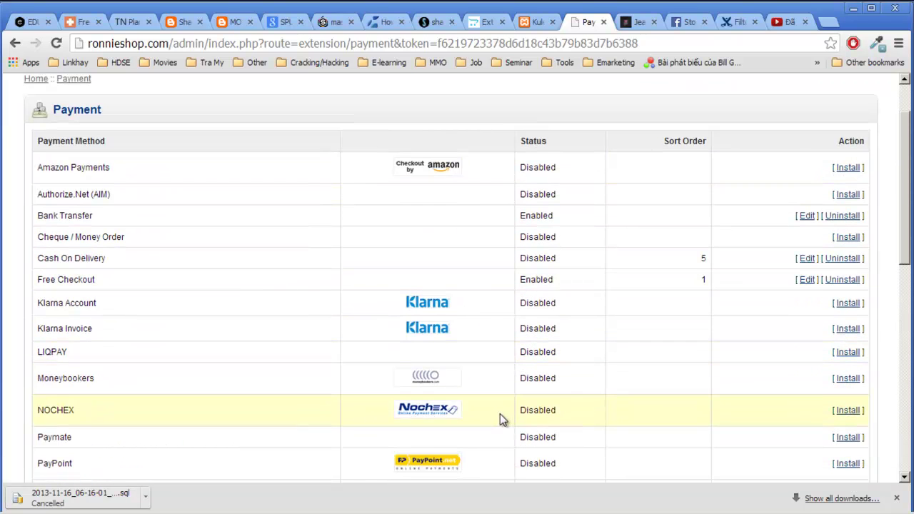
{"action": "scroll", "coordinate": [500, 420], "scroll_direction": "down", "scroll_amount": 1}
{"action": "scroll", "coordinate": [499, 417], "scroll_direction": "down", "scroll_amount": 6}
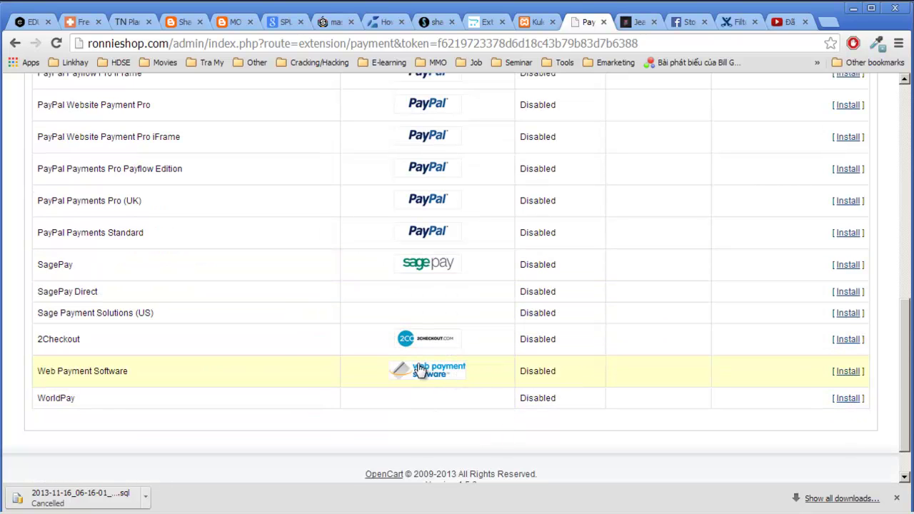
{"action": "scroll", "coordinate": [526, 361], "scroll_direction": "up", "scroll_amount": 3}
{"action": "scroll", "coordinate": [527, 361], "scroll_direction": "up", "scroll_amount": 4}
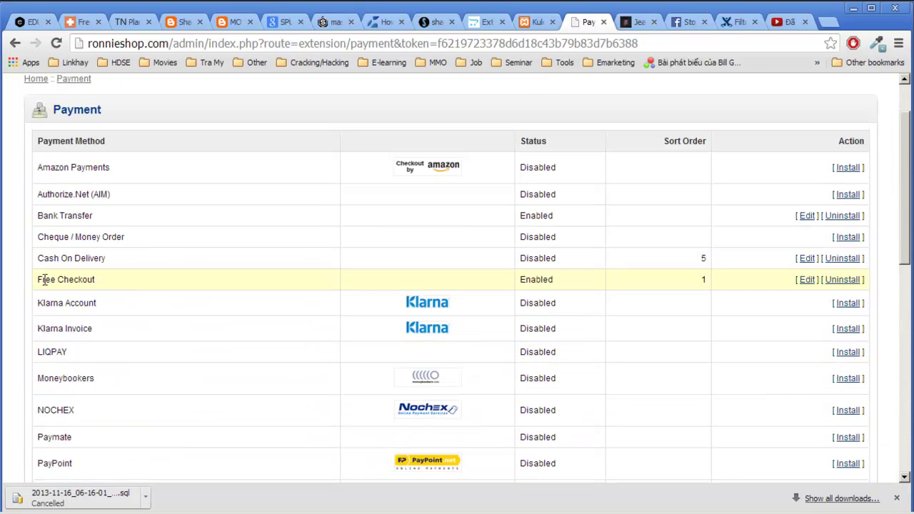
- Open the Free Checkout payment method to view its settings, and return to the payment list without saving
{"action": "left_click_drag", "start_coordinate": [37, 279], "coordinate": [118, 275]}
{"action": "left_click", "coordinate": [118, 276]}
{"action": "left_click_drag", "start_coordinate": [32, 284], "coordinate": [117, 279]}
{"action": "left_click", "coordinate": [120, 278]}
{"action": "left_click", "coordinate": [807, 280]}
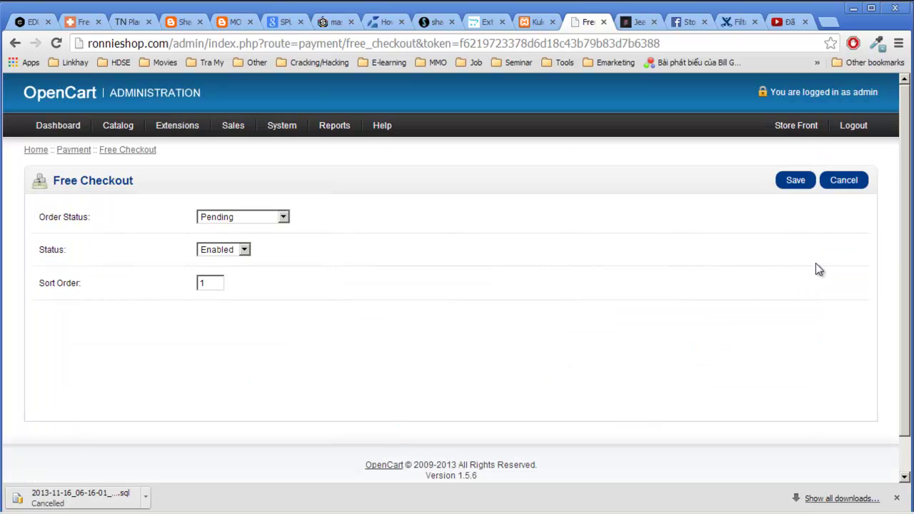
{"action": "left_click", "coordinate": [843, 182]}
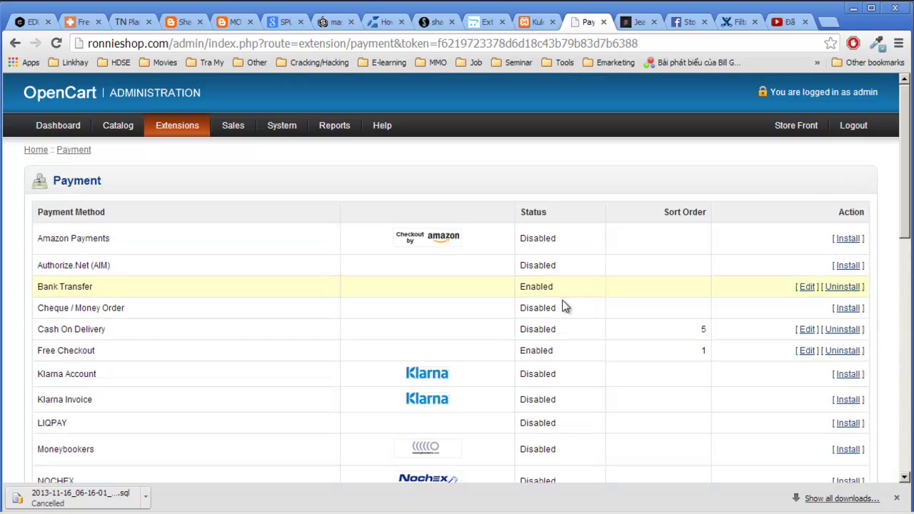
- Examine the Cash On Delivery entry in the payment method list
{"action": "left_click_drag", "start_coordinate": [38, 329], "coordinate": [114, 328]}
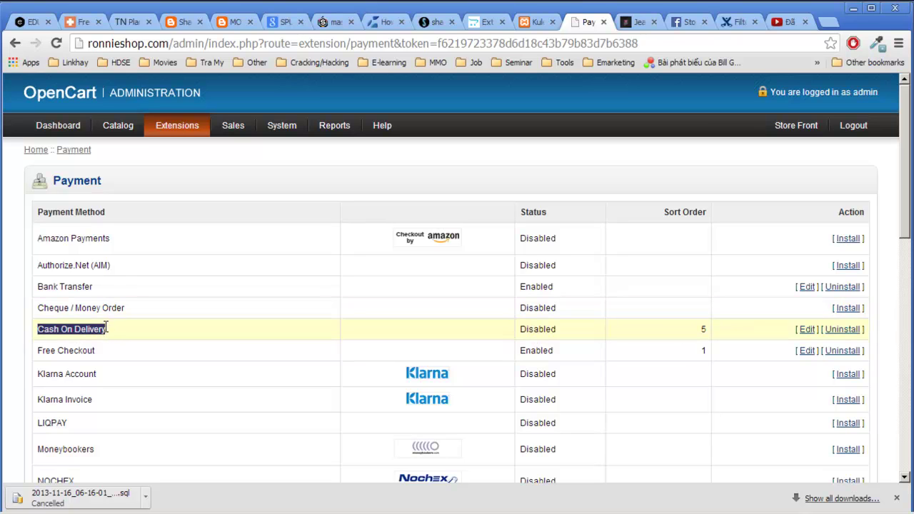
{"action": "double_click", "coordinate": [92, 329]}
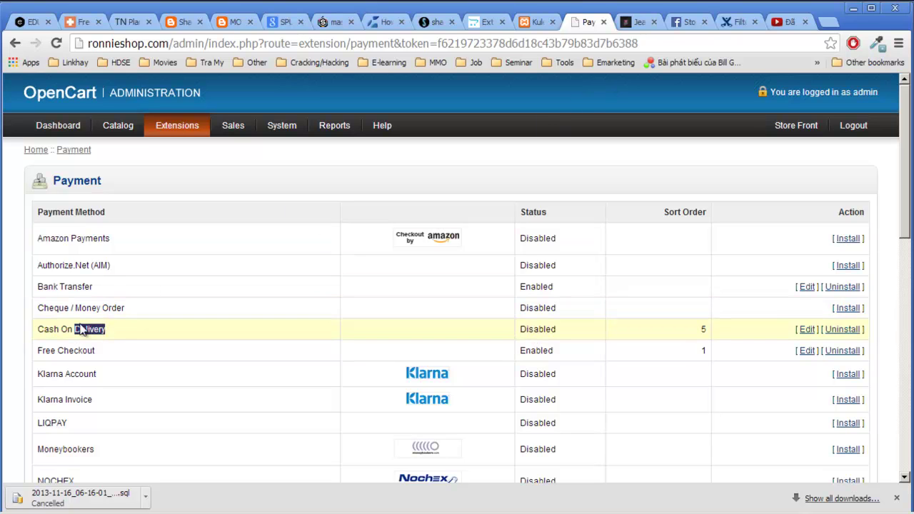
{"action": "left_click", "coordinate": [20, 329]}
{"action": "triple_click", "coordinate": [82, 326]}
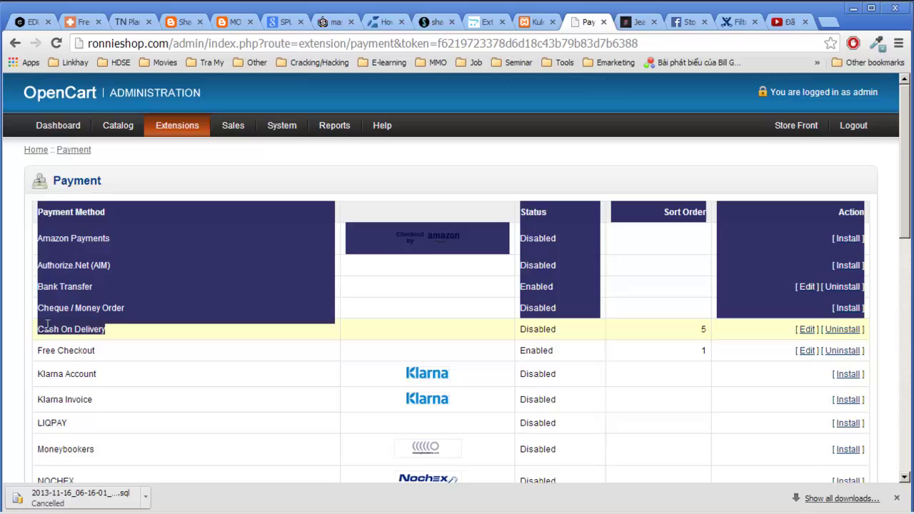
{"action": "left_click", "coordinate": [104, 330]}
{"action": "left_click_drag", "start_coordinate": [105, 331], "coordinate": [36, 329]}
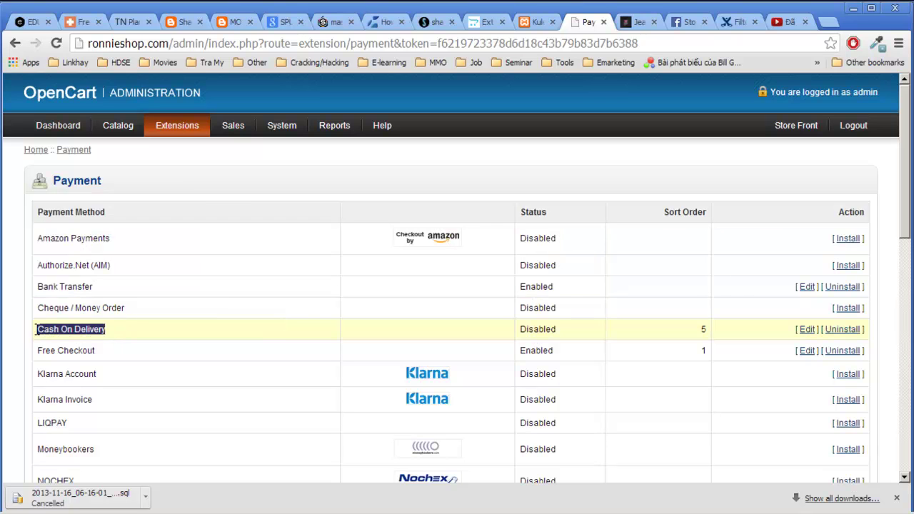
{"action": "left_click", "coordinate": [37, 330]}
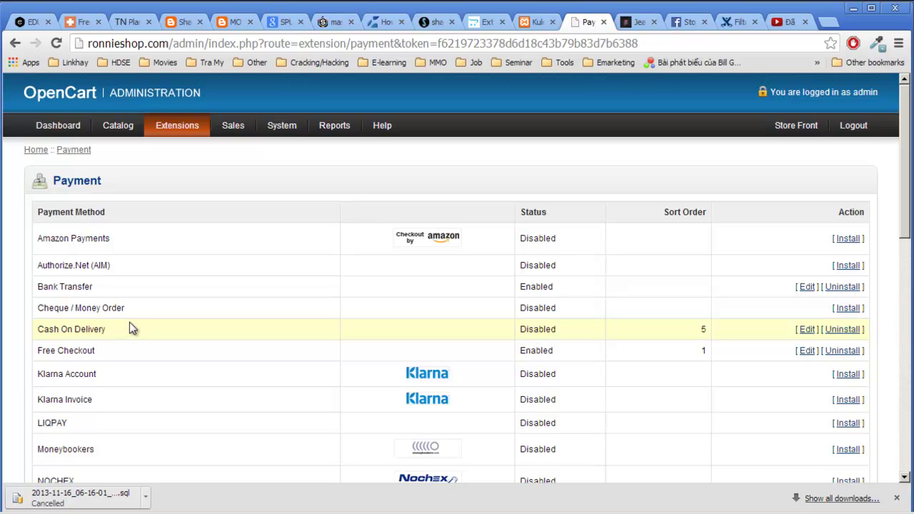
{"action": "left_click_drag", "start_coordinate": [111, 330], "coordinate": [36, 329]}
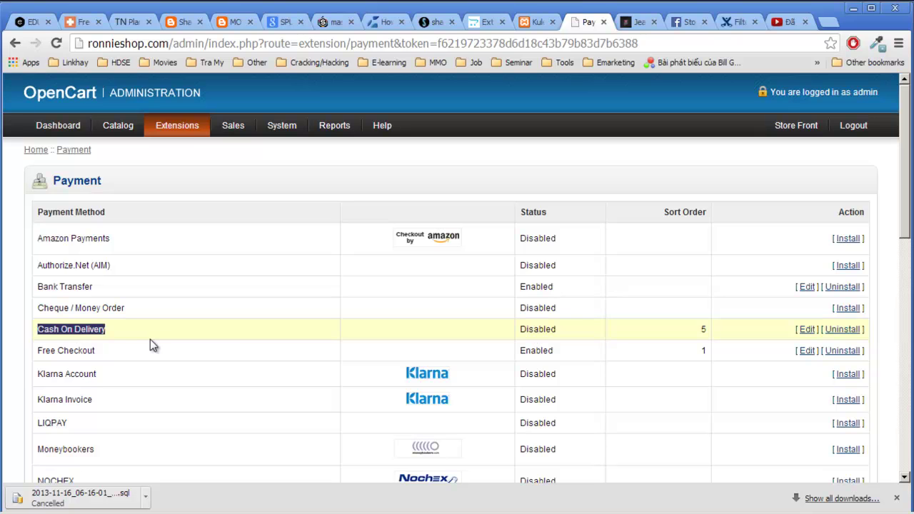
{"action": "left_click", "coordinate": [95, 329]}
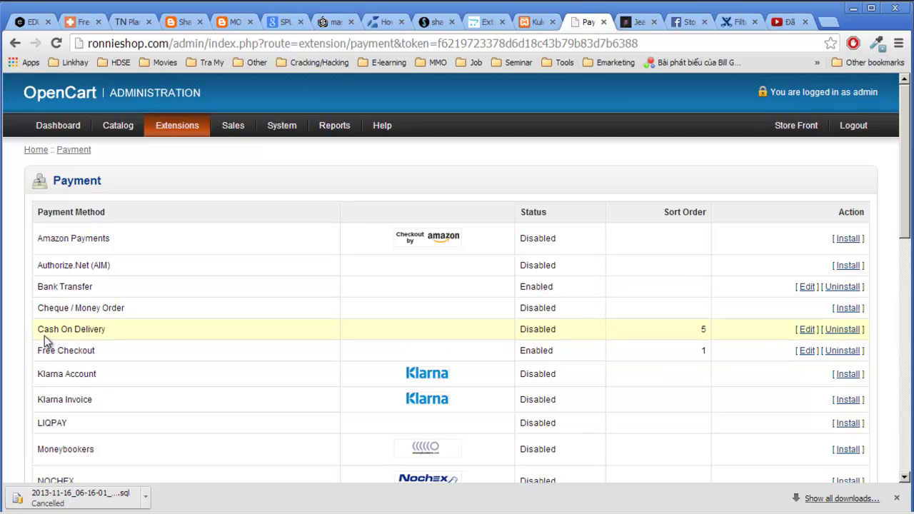
- Open the Bank Transfer payment method for editing and inspect its Bank Transfer Instructions field
{"action": "left_click_drag", "start_coordinate": [93, 286], "coordinate": [44, 283]}
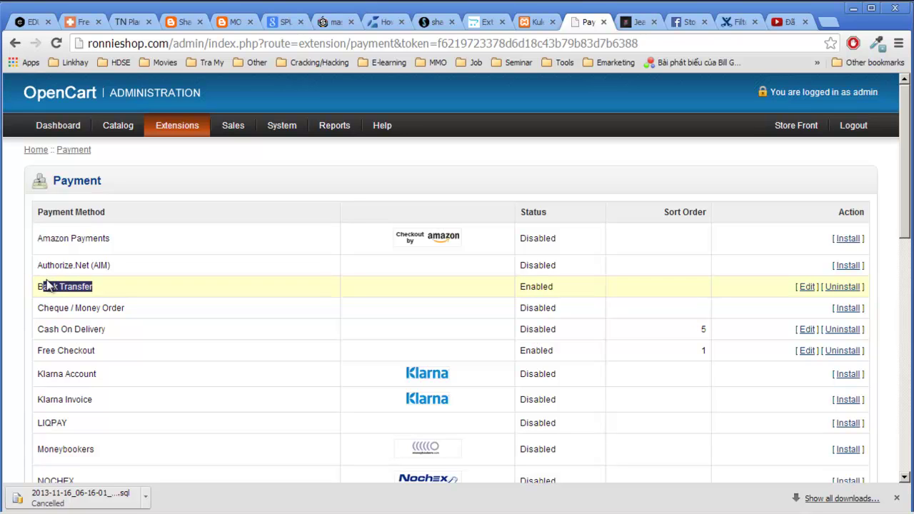
{"action": "left_click", "coordinate": [807, 287]}
{"action": "scroll", "coordinate": [739, 313], "scroll_direction": "down", "scroll_amount": 1}
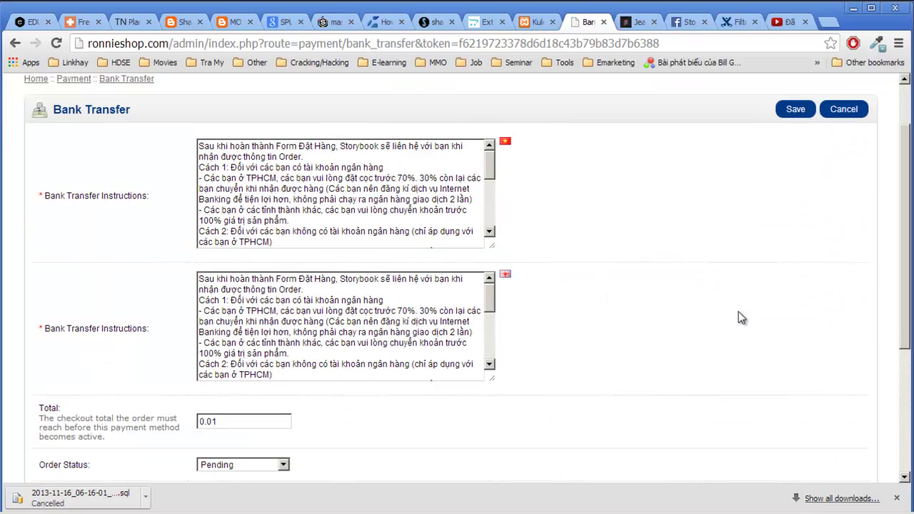
{"action": "left_click_drag", "start_coordinate": [152, 198], "coordinate": [40, 182]}
{"action": "left_click", "coordinate": [262, 210]}
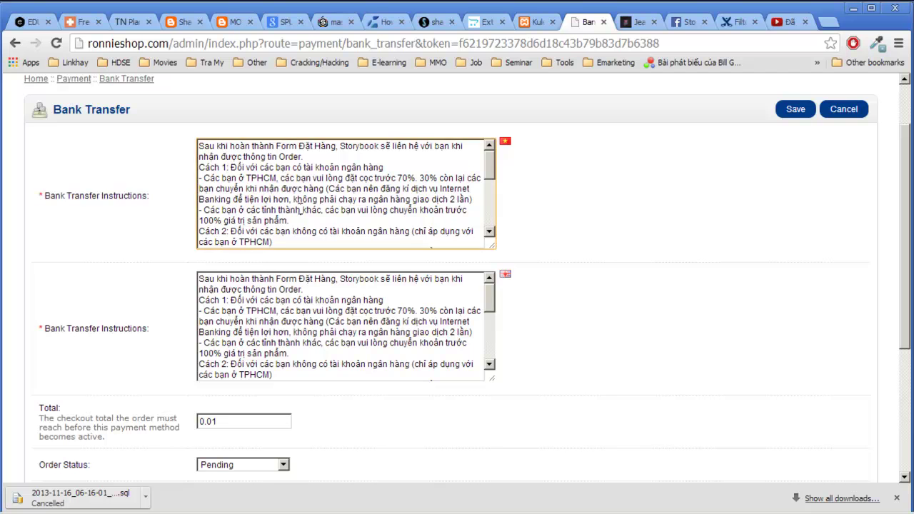
- Review the Bank Transfer form and read the opening lines of the first language's instructions
{"action": "scroll", "coordinate": [318, 210], "scroll_direction": "down", "scroll_amount": 2}
{"action": "scroll", "coordinate": [318, 209], "scroll_direction": "up", "scroll_amount": 3}
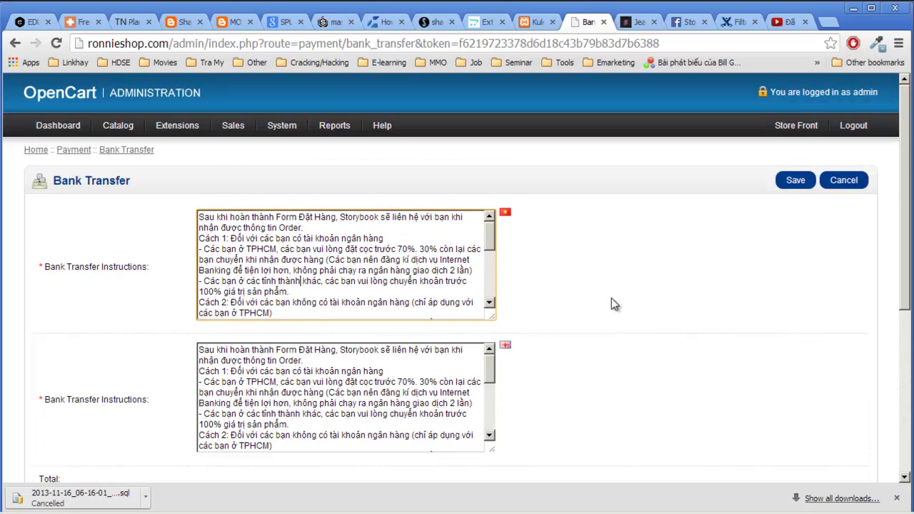
{"action": "scroll", "coordinate": [611, 298], "scroll_direction": "down", "scroll_amount": 2}
{"action": "scroll", "coordinate": [554, 300], "scroll_direction": "up", "scroll_amount": 1}
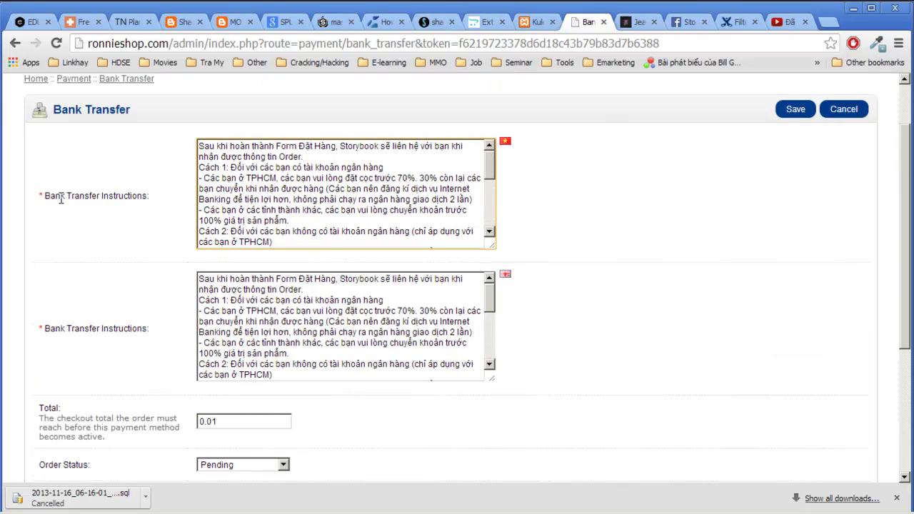
{"action": "left_click_drag", "start_coordinate": [199, 145], "coordinate": [266, 173]}
{"action": "left_click", "coordinate": [267, 171]}
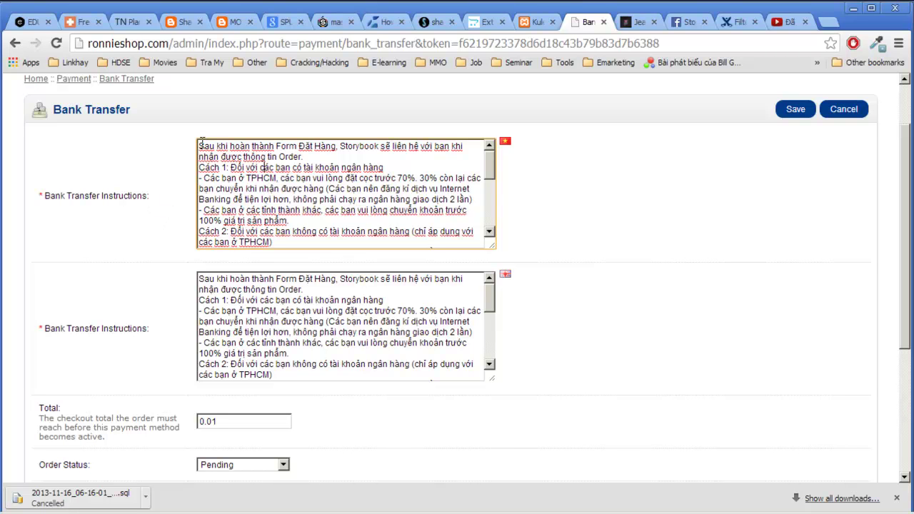
- Review the opening of the first language's transfer instructions and the form's Total and Order Status fields
{"action": "left_click_drag", "start_coordinate": [199, 140], "coordinate": [388, 166]}
{"action": "left_click", "coordinate": [387, 167]}
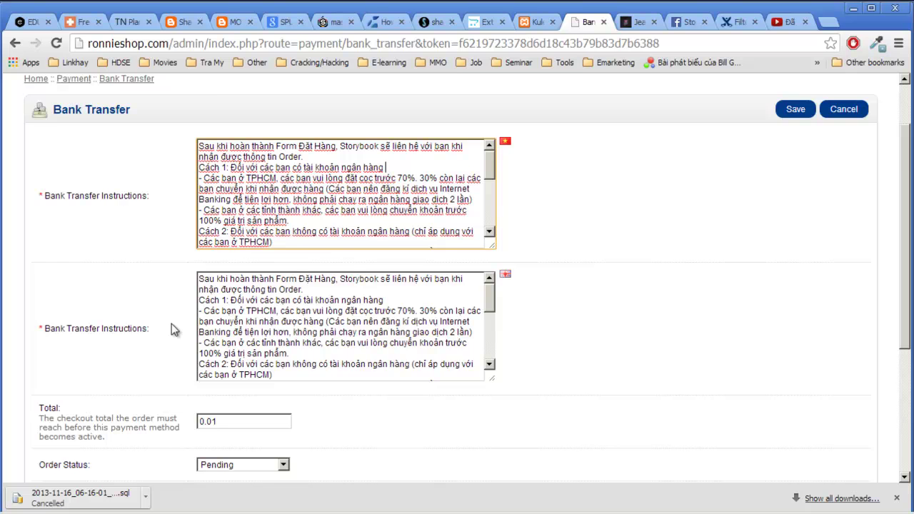
{"action": "scroll", "coordinate": [171, 325], "scroll_direction": "down", "scroll_amount": 1}
{"action": "scroll", "coordinate": [169, 328], "scroll_direction": "down", "scroll_amount": 2}
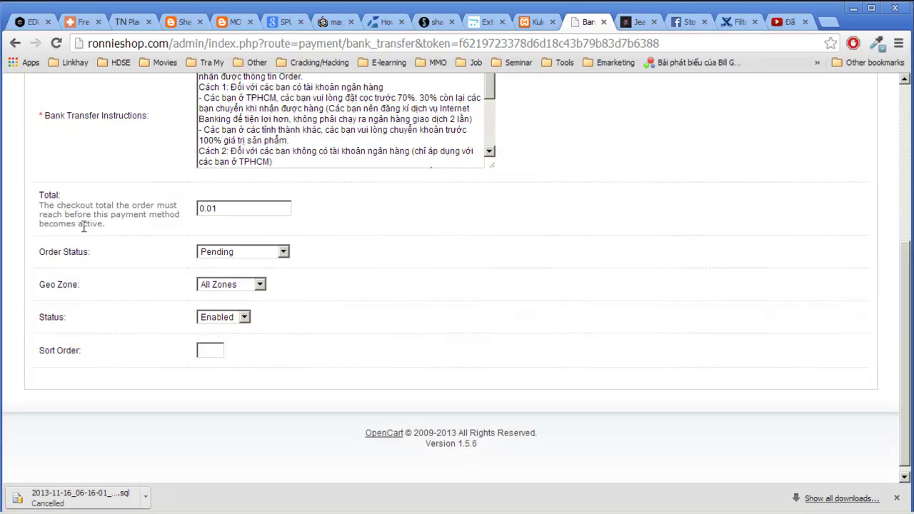
{"action": "left_click", "coordinate": [257, 208]}
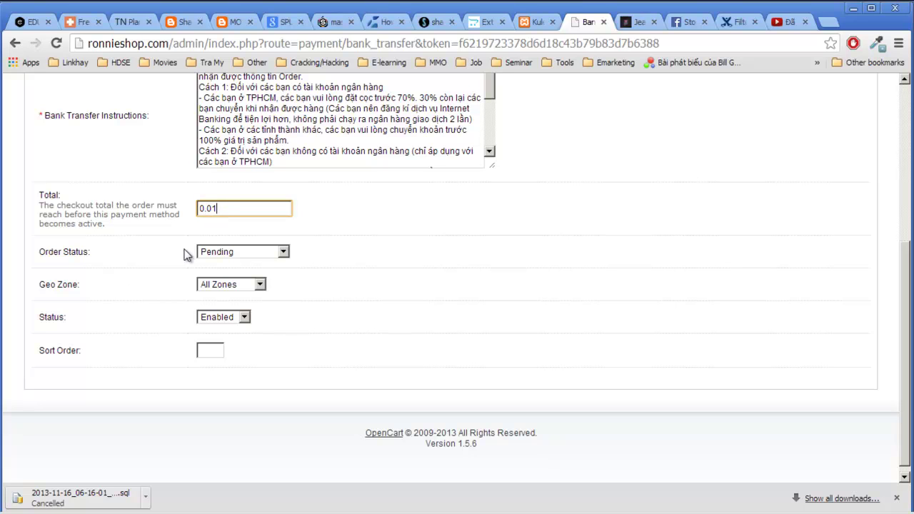
{"action": "left_click", "coordinate": [260, 254]}
{"action": "left_click", "coordinate": [260, 255]}
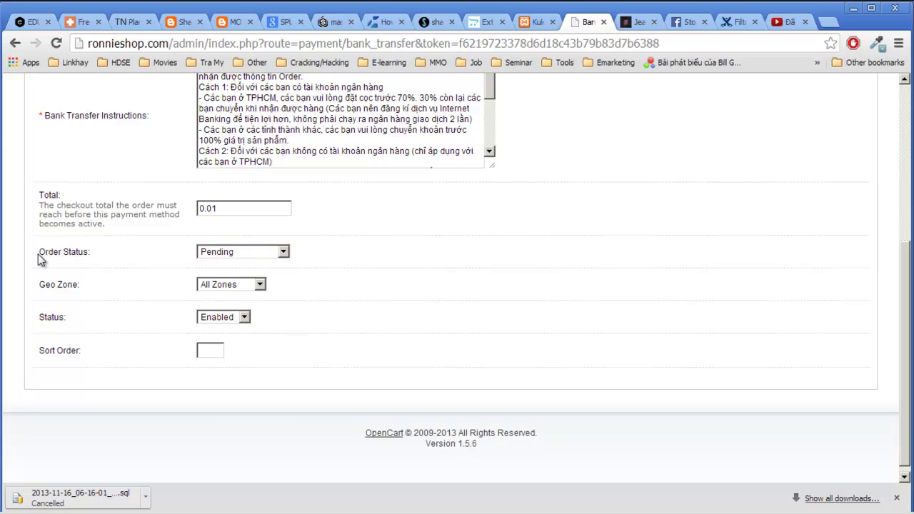
- Inspect the Order Status choices for Bank Transfer, keeping Pending selected
{"action": "scroll", "coordinate": [278, 249], "scroll_direction": "up", "scroll_amount": 4}
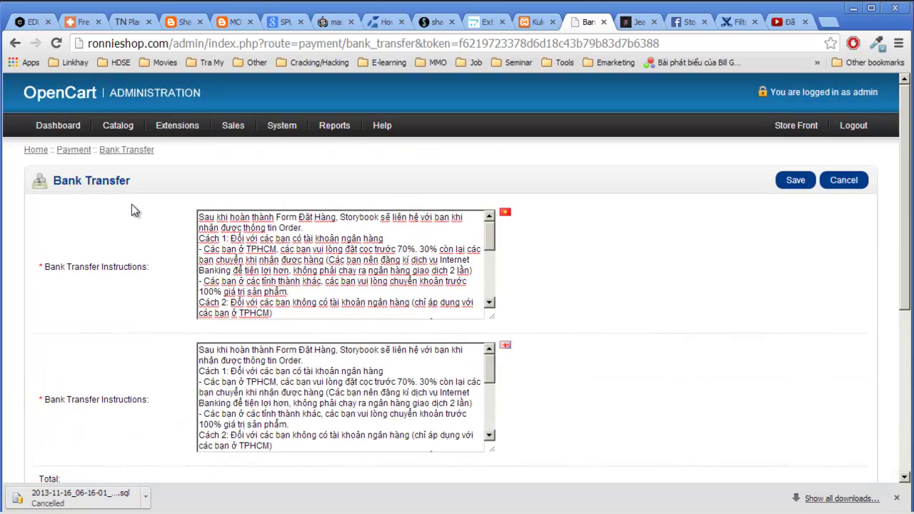
{"action": "scroll", "coordinate": [164, 220], "scroll_direction": "down", "scroll_amount": 4}
{"action": "left_click", "coordinate": [236, 243]}
{"action": "left_click", "coordinate": [283, 244]}
{"action": "scroll", "coordinate": [386, 245], "scroll_direction": "up", "scroll_amount": 5}
{"action": "double_click", "coordinate": [66, 181]}
{"action": "scroll", "coordinate": [293, 361], "scroll_direction": "down", "scroll_amount": 5}
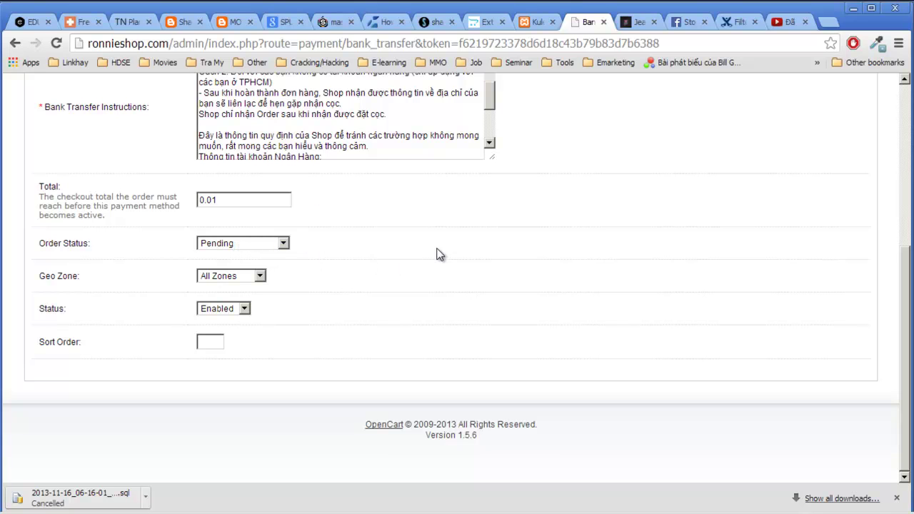
{"action": "left_click", "coordinate": [240, 244]}
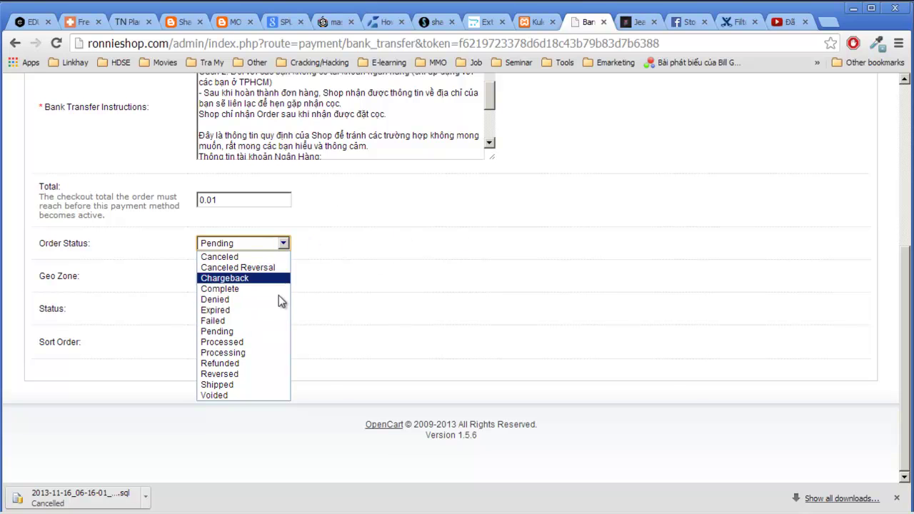
{"action": "left_click", "coordinate": [468, 279]}
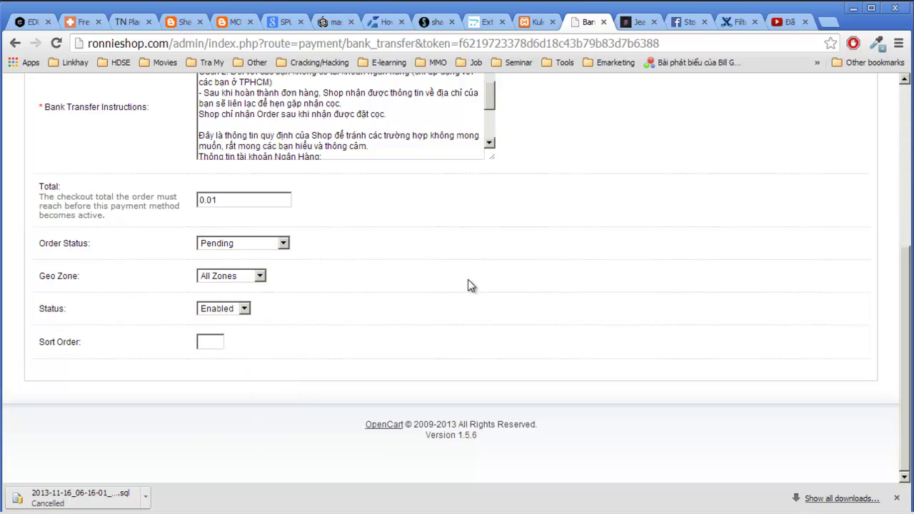
- Inspect the Geo Zone and Status choices for Bank Transfer, keeping All Zones and Enabled
{"action": "left_click", "coordinate": [236, 278]}
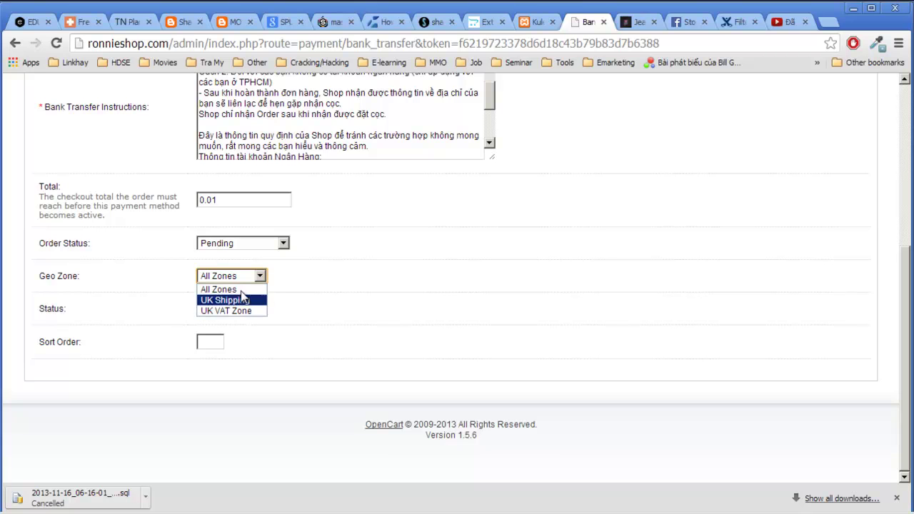
{"action": "left_click", "coordinate": [239, 290]}
{"action": "left_click", "coordinate": [243, 277]}
{"action": "left_click", "coordinate": [396, 293]}
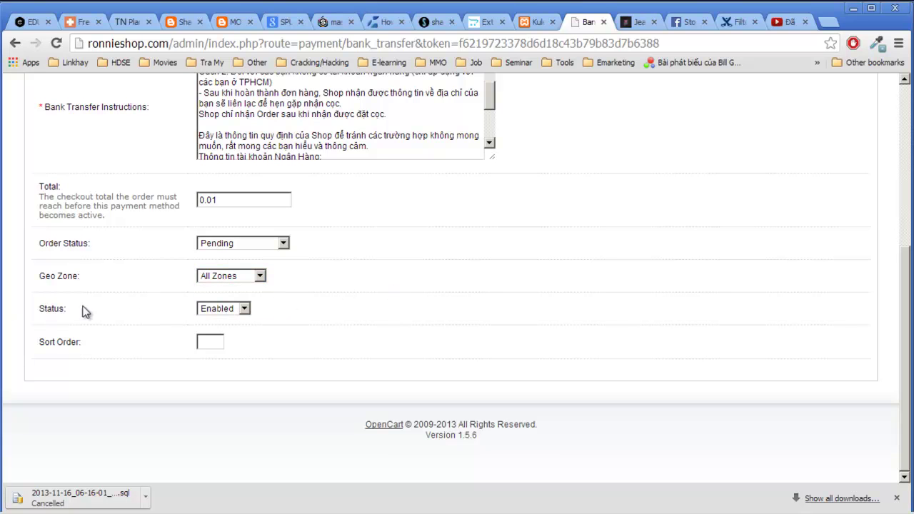
{"action": "left_click", "coordinate": [225, 308]}
{"action": "left_click", "coordinate": [226, 309]}
{"action": "scroll", "coordinate": [281, 315], "scroll_direction": "up", "scroll_amount": 4}
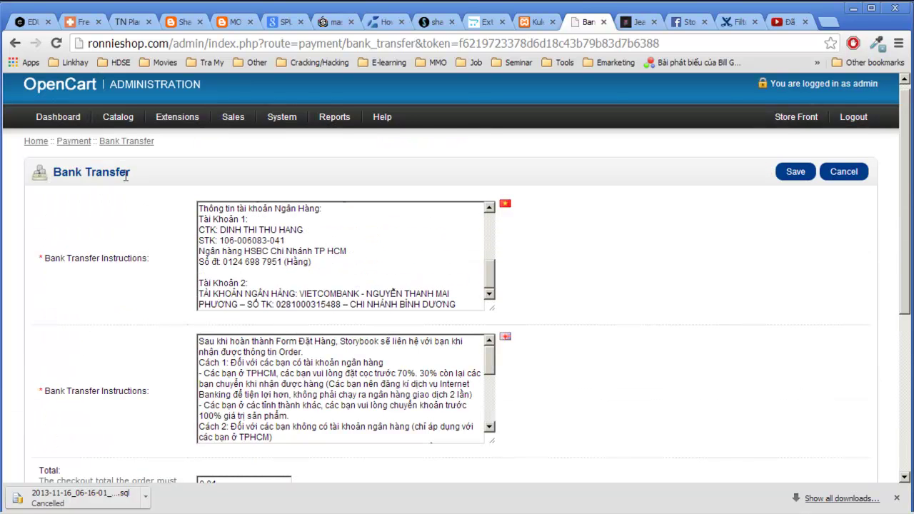
{"action": "scroll", "coordinate": [133, 182], "scroll_direction": "down", "scroll_amount": 4}
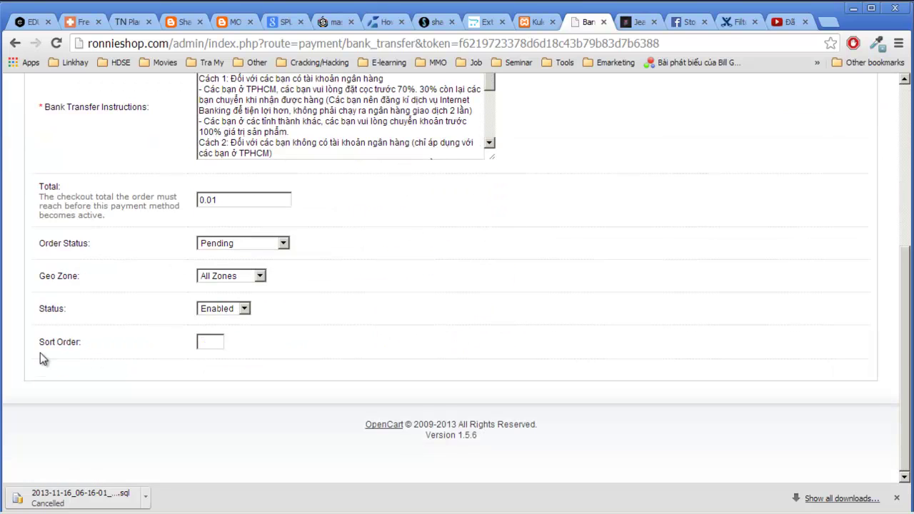
- Examine the Sort Order field of the Bank Transfer form, leaving it empty
{"action": "left_click_drag", "start_coordinate": [41, 342], "coordinate": [82, 338]}
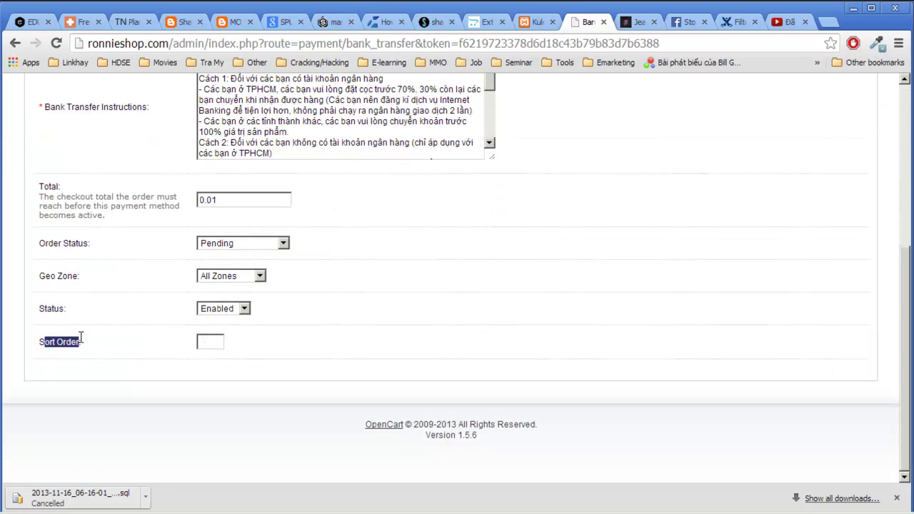
{"action": "left_click", "coordinate": [156, 337]}
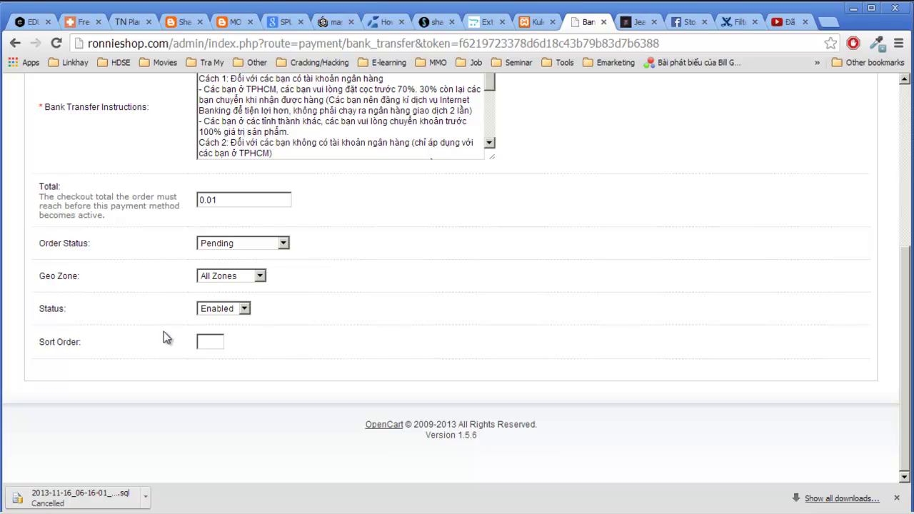
{"action": "left_click", "coordinate": [212, 342]}
{"action": "left_click_drag", "start_coordinate": [42, 340], "coordinate": [92, 337]}
{"action": "left_click", "coordinate": [206, 344]}
{"action": "left_click", "coordinate": [178, 392]}
{"action": "scroll", "coordinate": [107, 207], "scroll_direction": "up", "scroll_amount": 5}
{"action": "scroll", "coordinate": [193, 468], "scroll_direction": "down", "scroll_amount": 3}
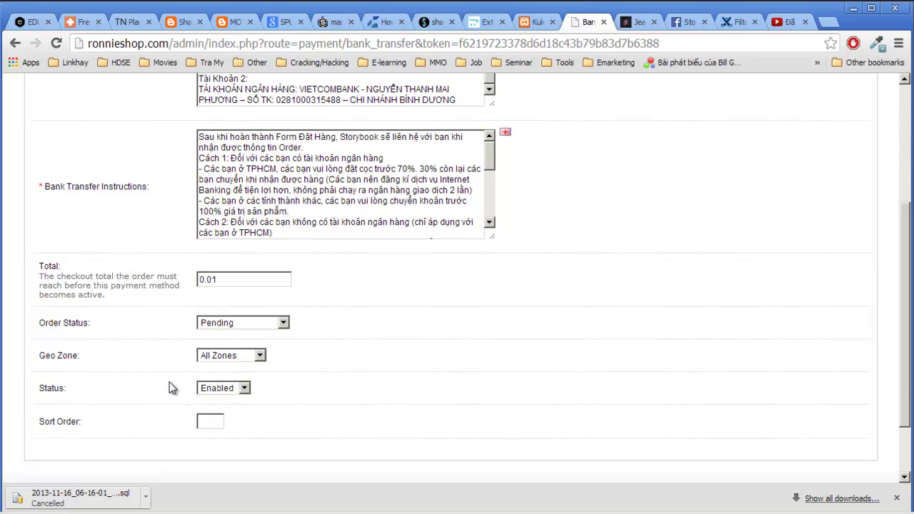
- Leave the Bank Transfer form without saving and open the Order Totals extension list
{"action": "scroll", "coordinate": [168, 385], "scroll_direction": "up", "scroll_amount": 3}
{"action": "left_click", "coordinate": [842, 182]}
{"action": "mouse_move", "coordinate": [175, 130]}
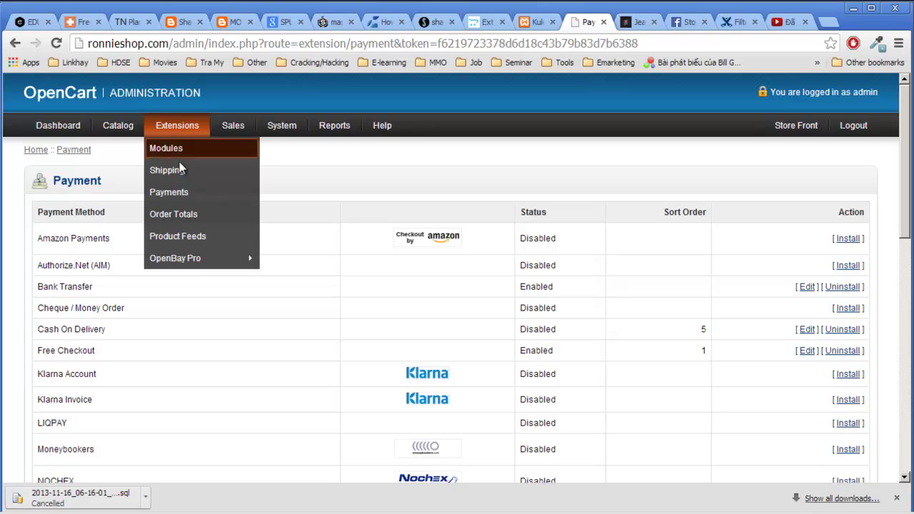
{"action": "left_click", "coordinate": [189, 218]}
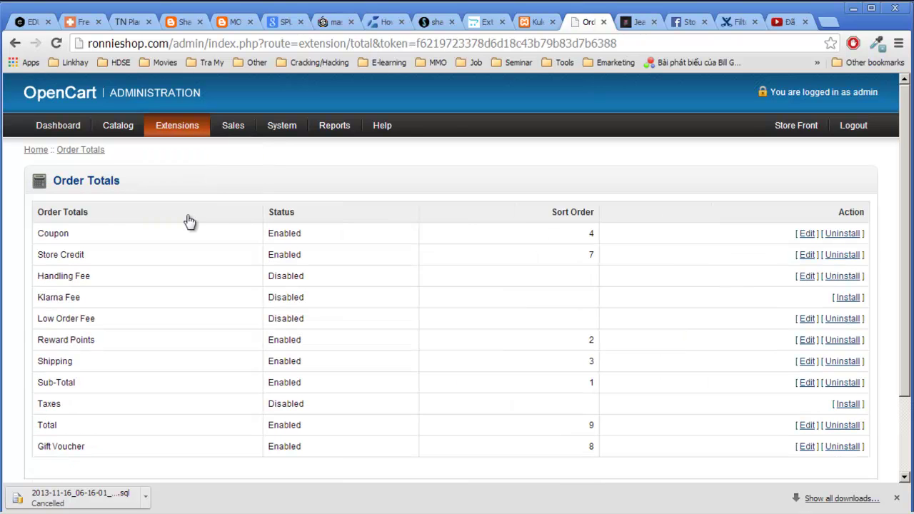
{"action": "scroll", "coordinate": [189, 222], "scroll_direction": "down", "scroll_amount": 1}
{"action": "scroll", "coordinate": [189, 221], "scroll_direction": "up", "scroll_amount": 1}
- Examine the Coupon entry and its status in the Order Totals list
{"action": "double_click", "coordinate": [47, 233]}
{"action": "left_click", "coordinate": [66, 234]}
{"action": "double_click", "coordinate": [53, 234]}
{"action": "left_click", "coordinate": [61, 234]}
{"action": "double_click", "coordinate": [276, 234]}
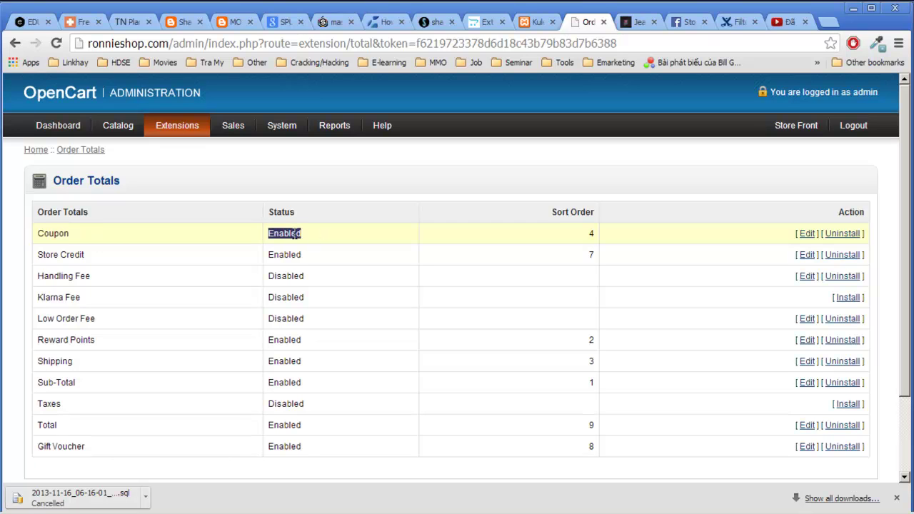
{"action": "double_click", "coordinate": [64, 234]}
{"action": "left_click", "coordinate": [90, 234]}
{"action": "double_click", "coordinate": [274, 233]}
{"action": "double_click", "coordinate": [275, 234]}
{"action": "left_click", "coordinate": [160, 255]}
- Examine the Gift Voucher entry and the status of Taxes in the Order Totals list
{"action": "left_click_drag", "start_coordinate": [39, 450], "coordinate": [183, 455]}
{"action": "left_click", "coordinate": [275, 402]}
{"action": "double_click", "coordinate": [284, 404]}
{"action": "left_click", "coordinate": [164, 398]}
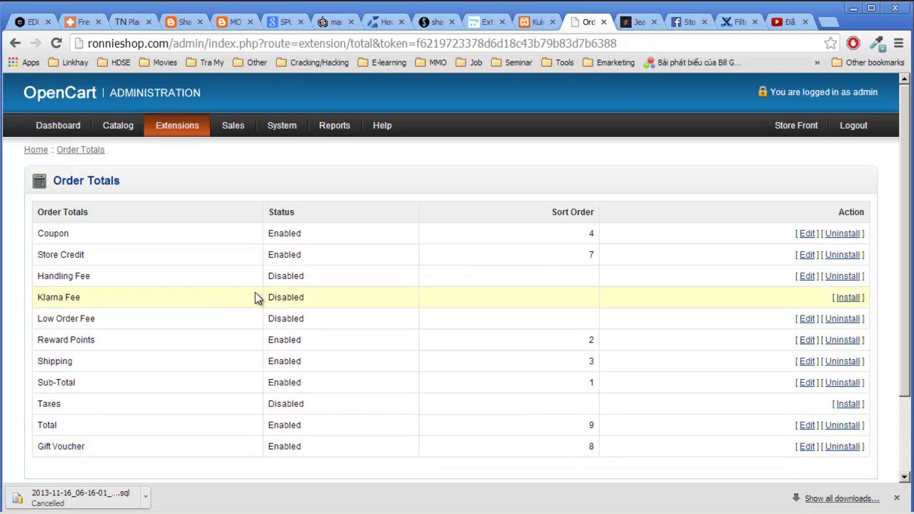
- Review the Klarna Fee, Low Order Fee, Reward Points and Shipping entries in the Order Totals list
{"action": "double_click", "coordinate": [55, 183]}
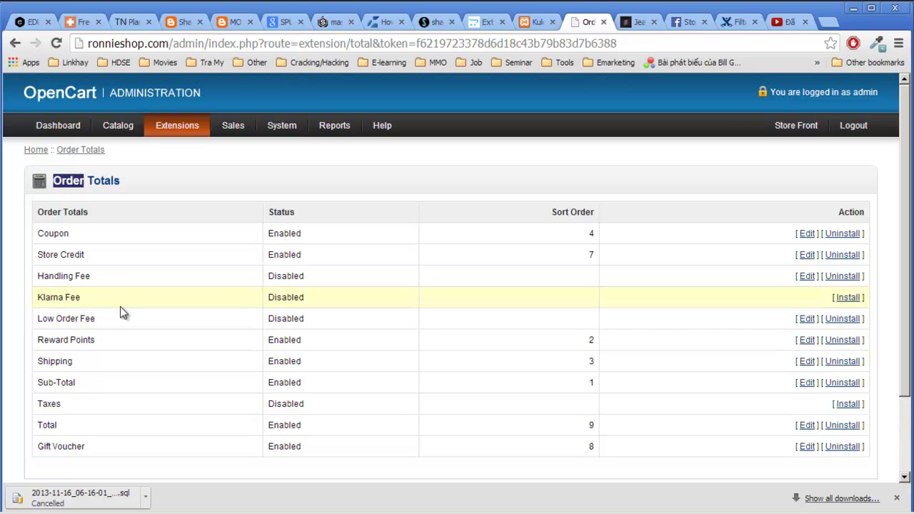
{"action": "left_click", "coordinate": [85, 308]}
{"action": "left_click_drag", "start_coordinate": [83, 298], "coordinate": [104, 318]}
{"action": "left_click", "coordinate": [93, 326]}
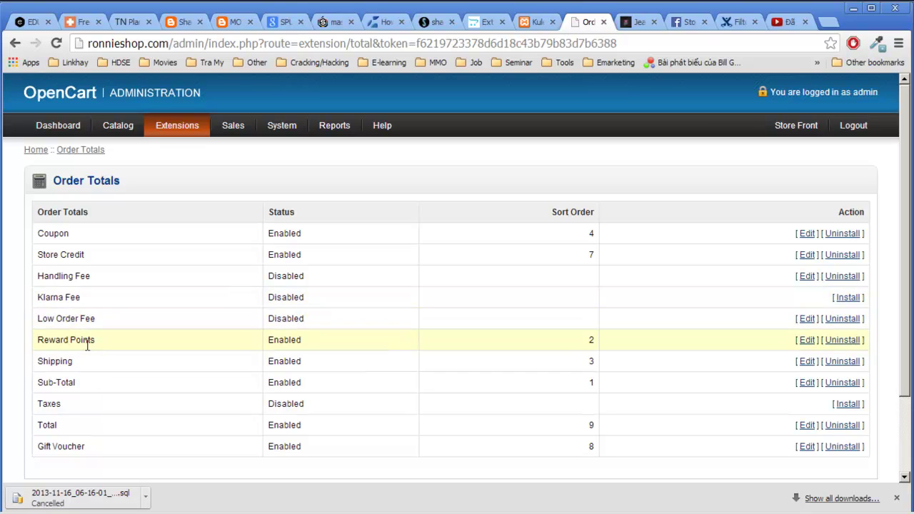
{"action": "left_click_drag", "start_coordinate": [39, 343], "coordinate": [98, 341]}
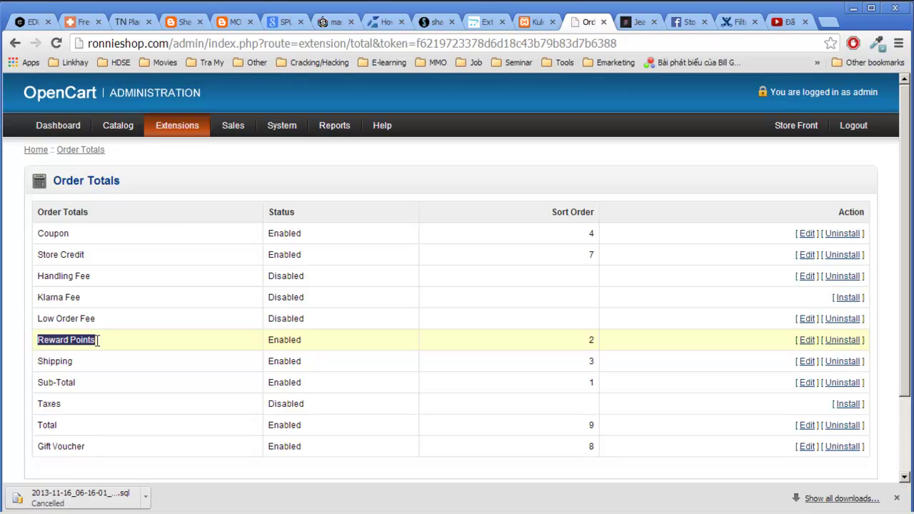
{"action": "left_click", "coordinate": [92, 379]}
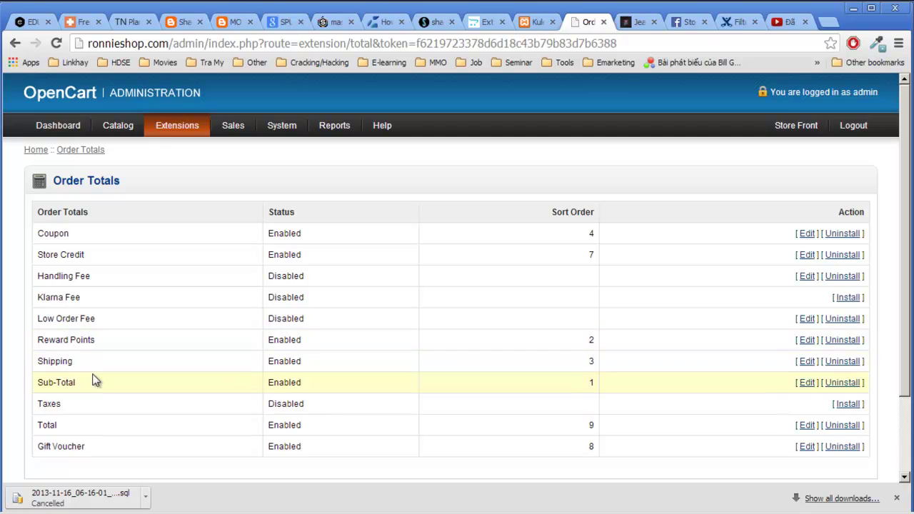
{"action": "double_click", "coordinate": [59, 363]}
- Open the Product Feeds extension list and look over its Google Base and Google Sitemap entries
{"action": "mouse_move", "coordinate": [160, 127]}
{"action": "left_click", "coordinate": [194, 241]}
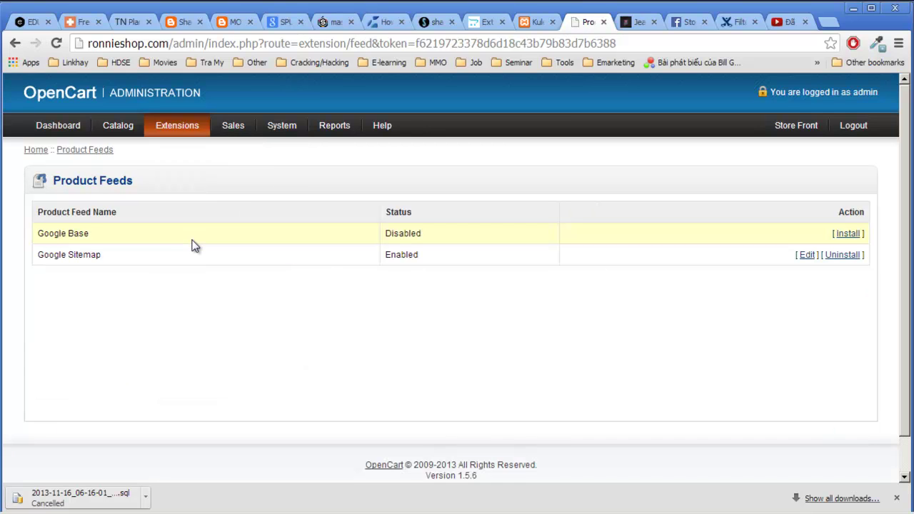
{"action": "double_click", "coordinate": [81, 238]}
{"action": "left_click", "coordinate": [158, 268]}
{"action": "left_click_drag", "start_coordinate": [163, 260], "coordinate": [28, 252]}
{"action": "left_click", "coordinate": [28, 253]}
- Examine the names of the Google Base and Google Sitemap feeds again more closely
{"action": "mouse_move", "coordinate": [285, 136]}
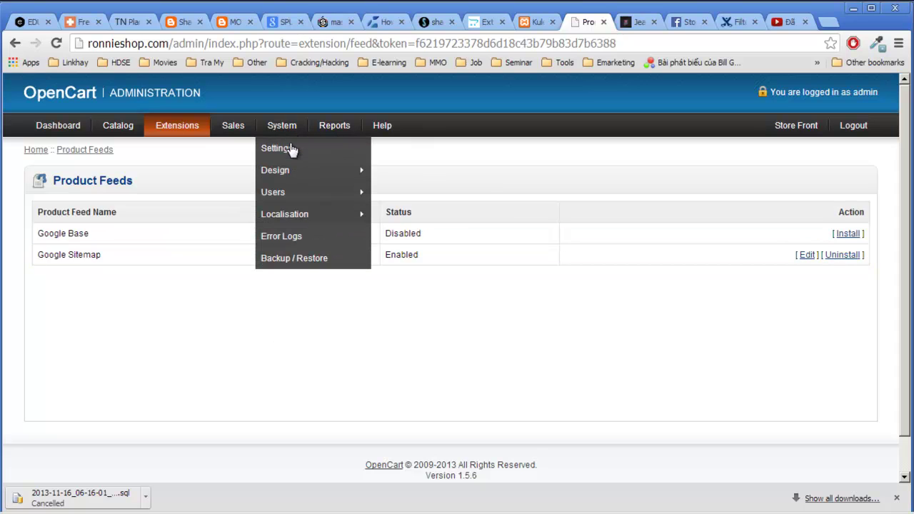
{"action": "left_click_drag", "start_coordinate": [39, 233], "coordinate": [98, 236]}
{"action": "left_click", "coordinate": [99, 236]}
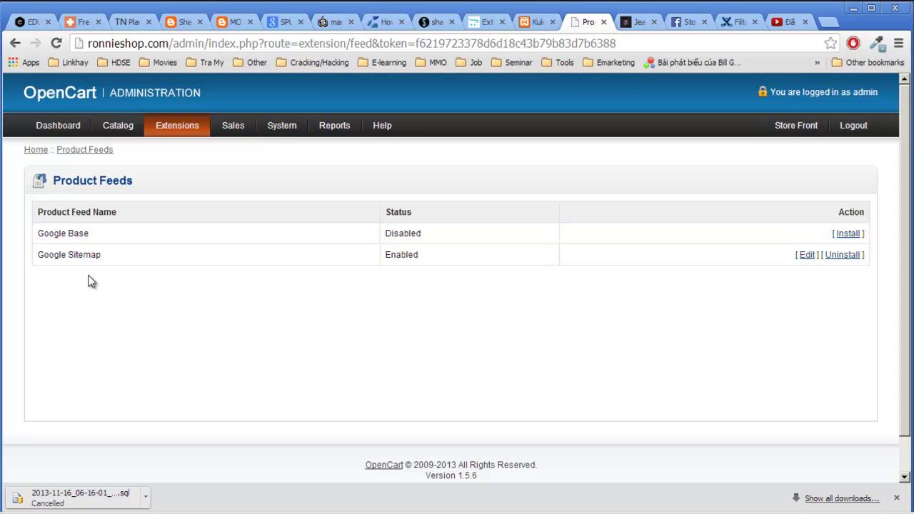
{"action": "left_click_drag", "start_coordinate": [43, 255], "coordinate": [99, 255]}
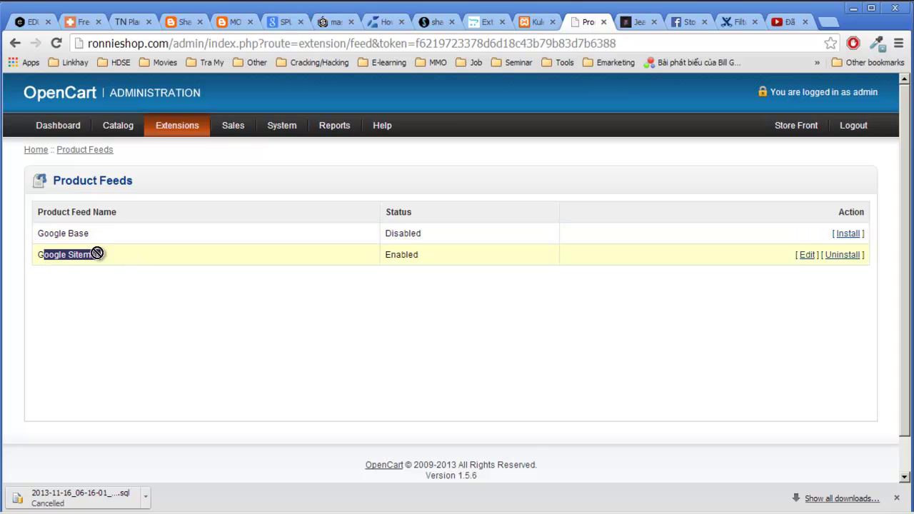
{"action": "left_click", "coordinate": [40, 256]}
{"action": "left_click_drag", "start_coordinate": [40, 256], "coordinate": [102, 250]}
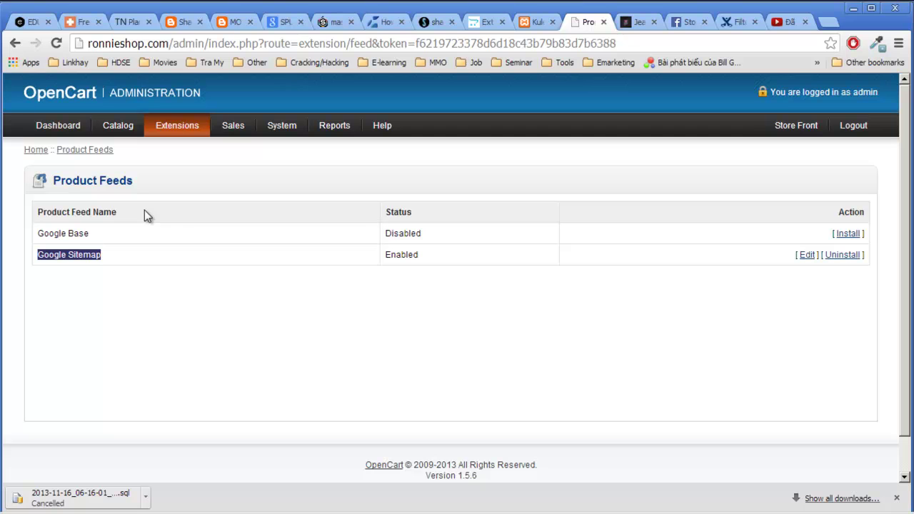
{"action": "left_click_drag", "start_coordinate": [37, 234], "coordinate": [131, 234]}
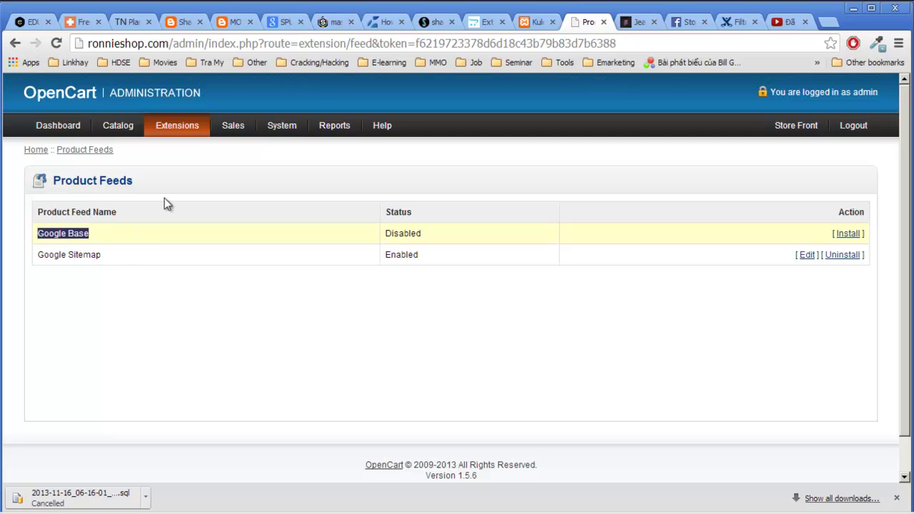